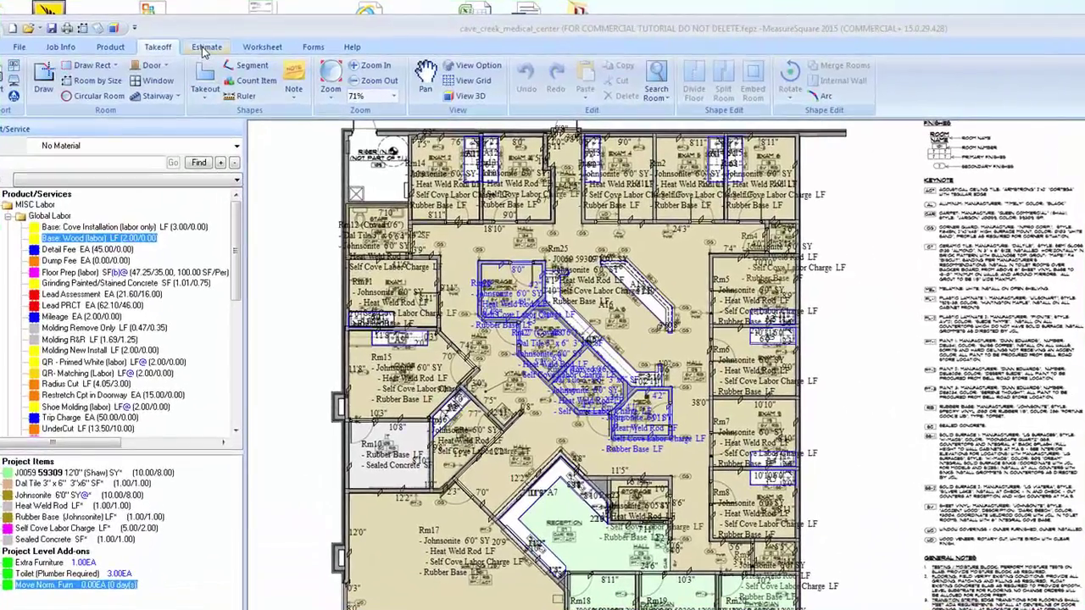
Run the estimate for all seven materials in the project.
{"action": "left_click", "coordinate": [206, 46]}
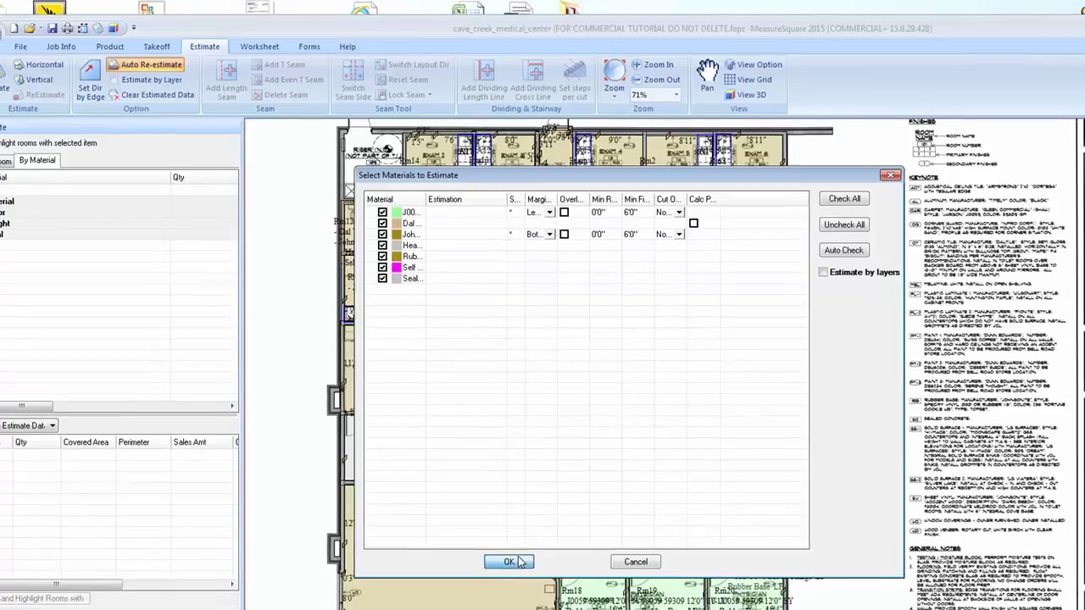
{"action": "left_click", "coordinate": [525, 571]}
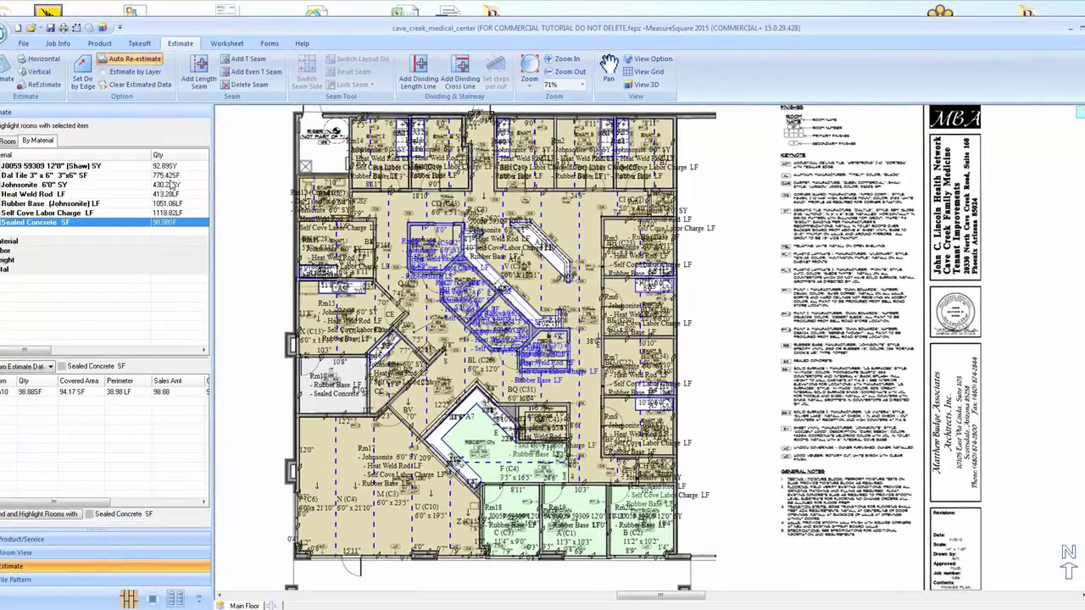
{"action": "mouse_move", "coordinate": [170, 184]}
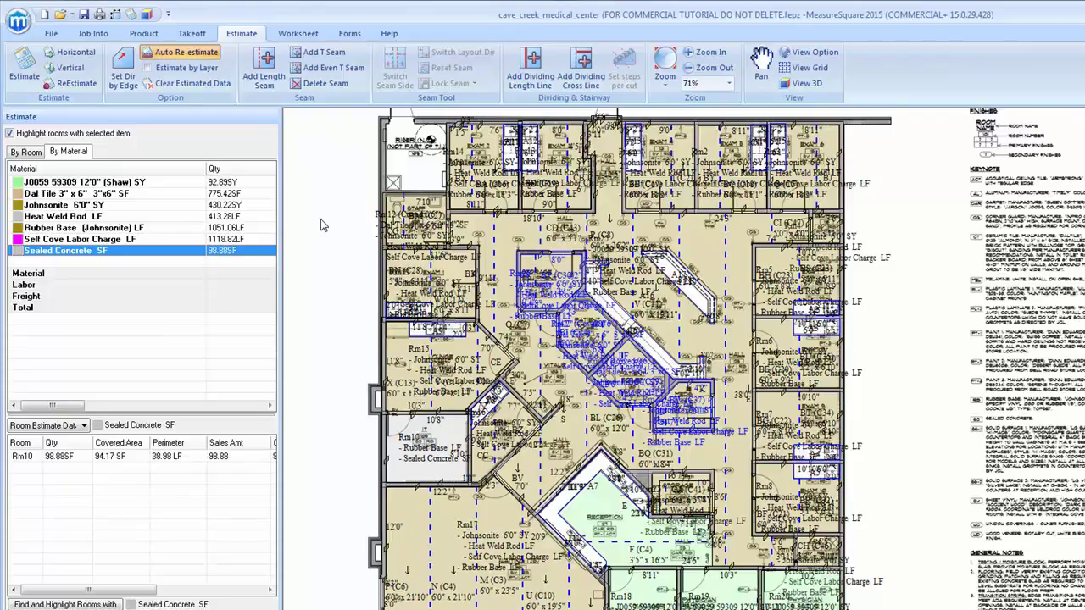
Re-estimate all materials with a horizontal layout, accepting the loss of the existing carpet and vinyl seam locations.
{"action": "left_click", "coordinate": [78, 54]}
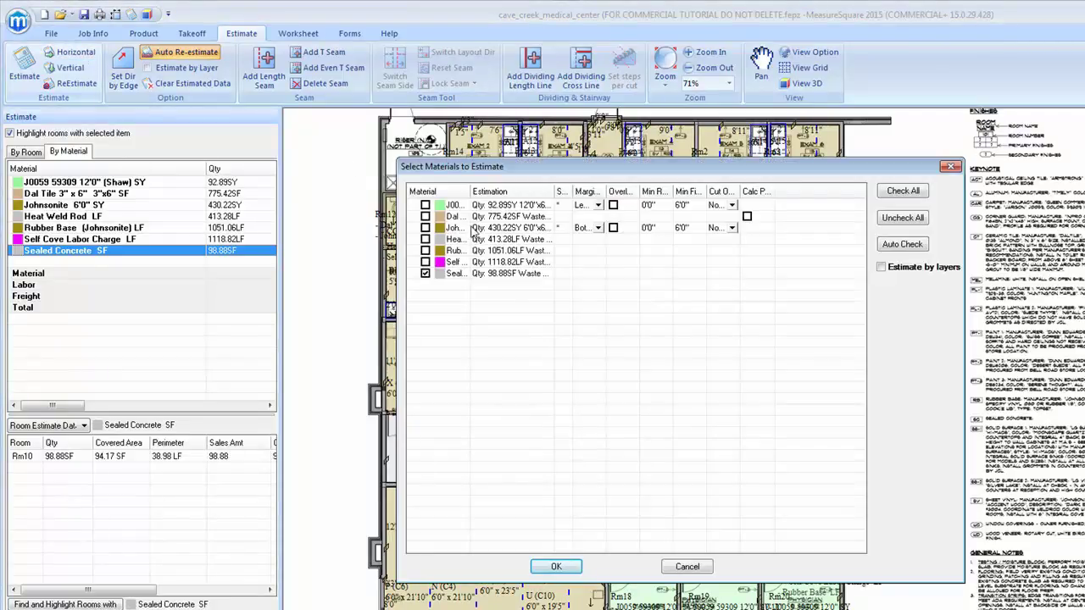
{"action": "left_click", "coordinate": [903, 193]}
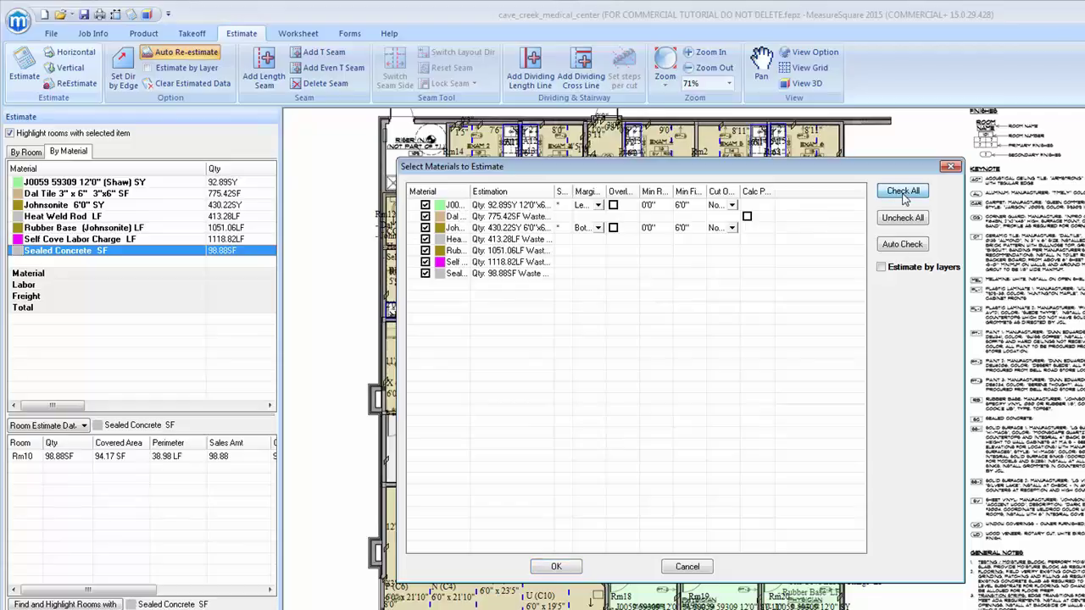
{"action": "left_click", "coordinate": [564, 568]}
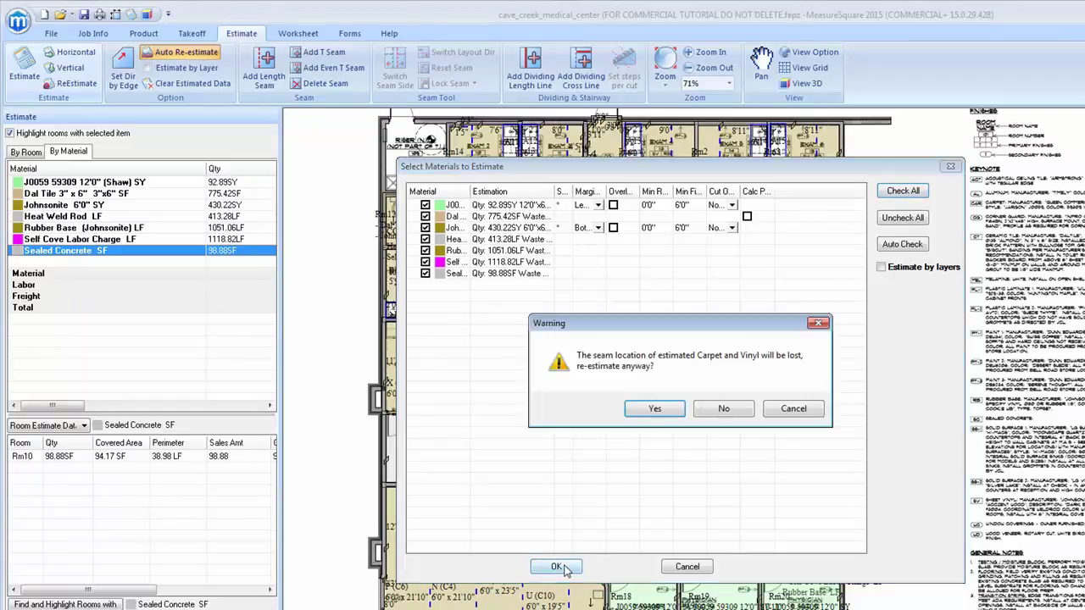
{"action": "left_click", "coordinate": [654, 409]}
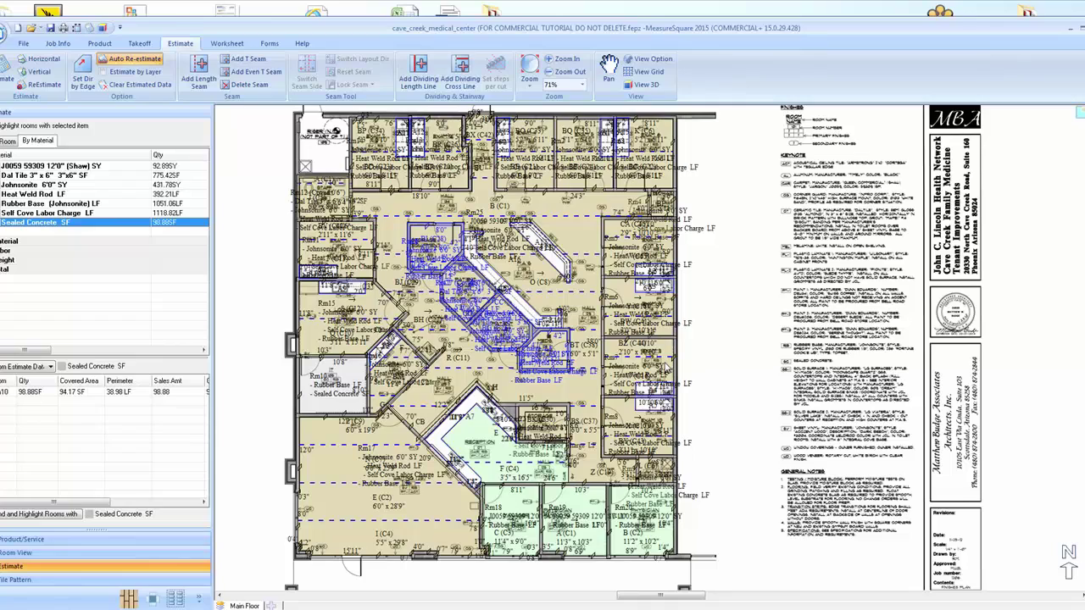
Set the layout direction of the waiting room (Rm17) to point straight up.
{"action": "scroll", "coordinate": [364, 479], "scroll_direction": "up", "scroll_amount": 4}
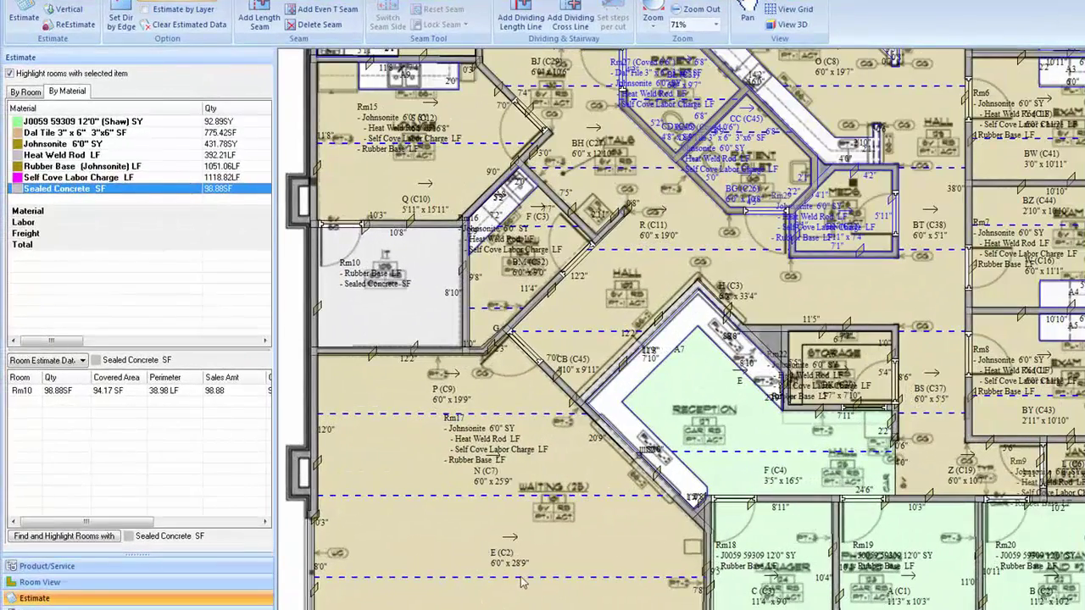
{"action": "right_click", "coordinate": [470, 530]}
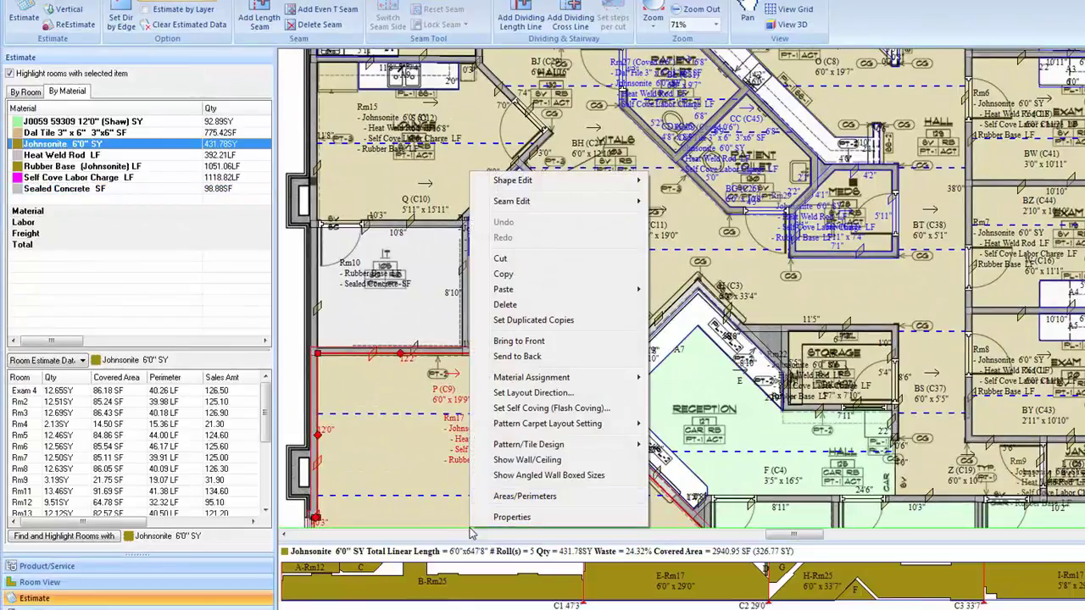
{"action": "left_click", "coordinate": [529, 395]}
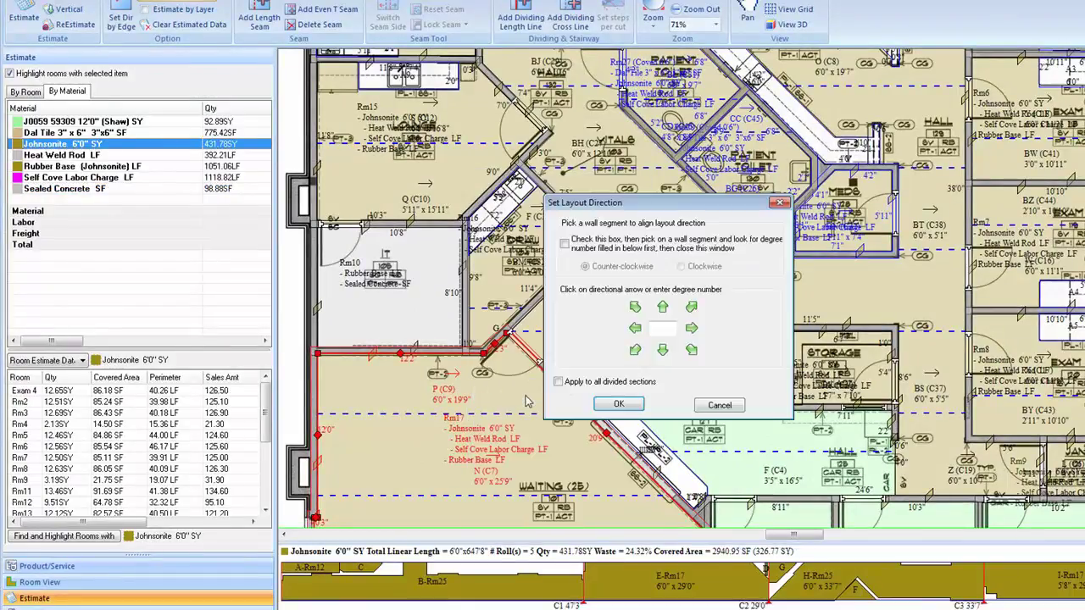
{"action": "left_click", "coordinate": [664, 317]}
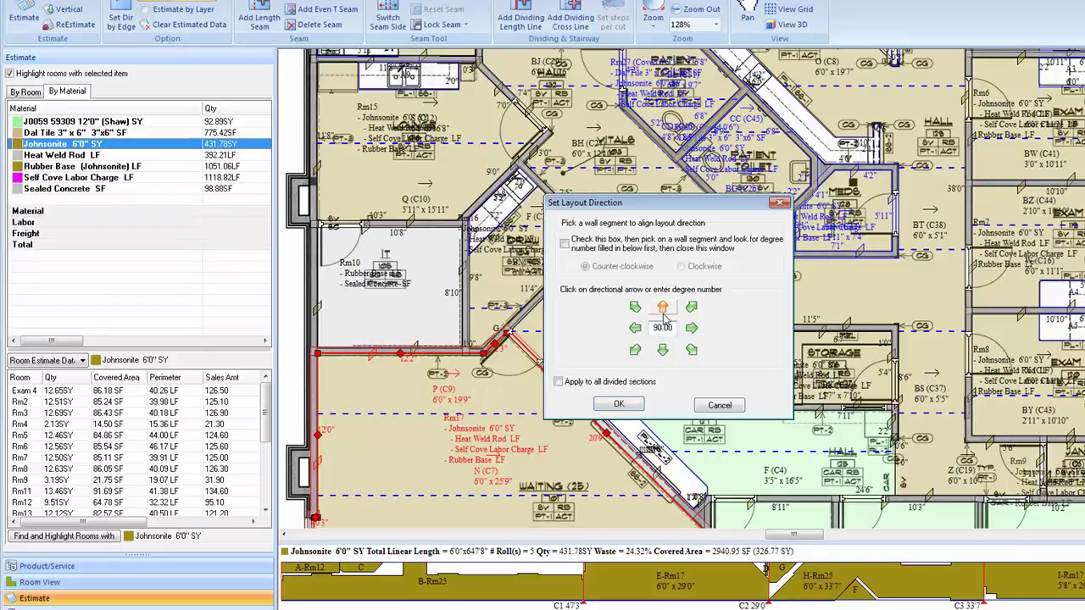
{"action": "left_click", "coordinate": [619, 405]}
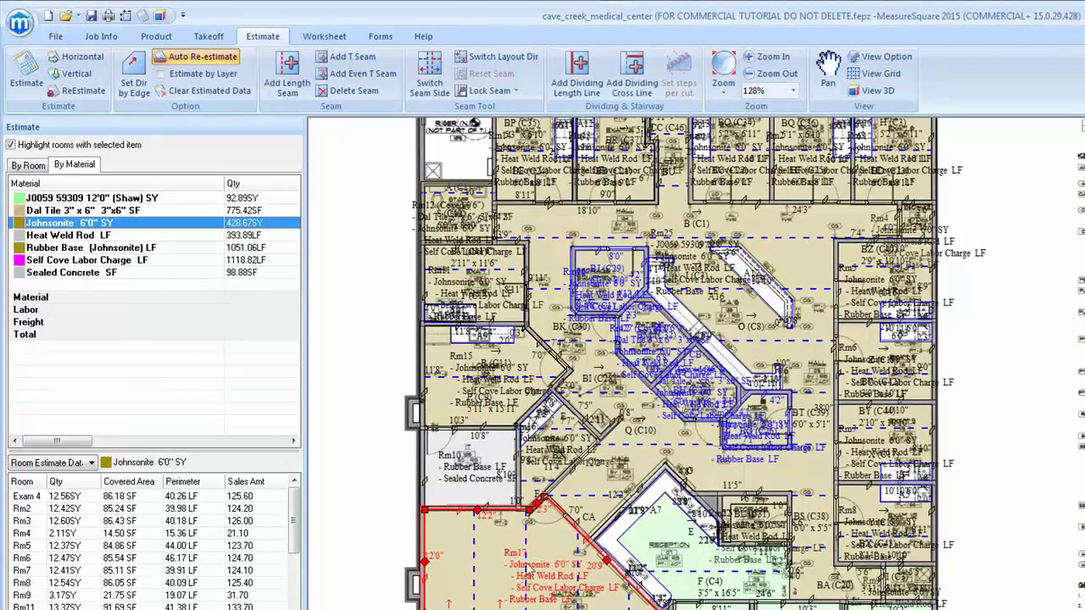
Shift the vertical seams in the waiting room (Rm17) slightly toward its left wall.
{"action": "middle_click_drag", "start_coordinate": [523, 576], "coordinate": [552, 466]}
{"action": "scroll", "coordinate": [552, 466], "scroll_direction": "up", "scroll_amount": 1}
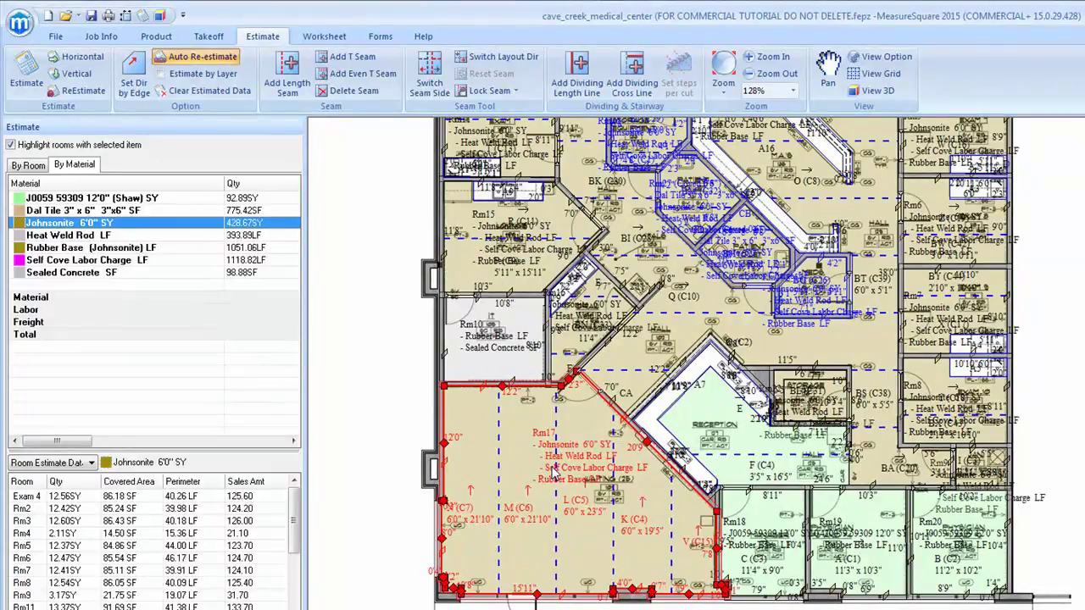
{"action": "left_click", "coordinate": [406, 393]}
{"action": "left_click_drag", "start_coordinate": [500, 432], "coordinate": [479, 437]}
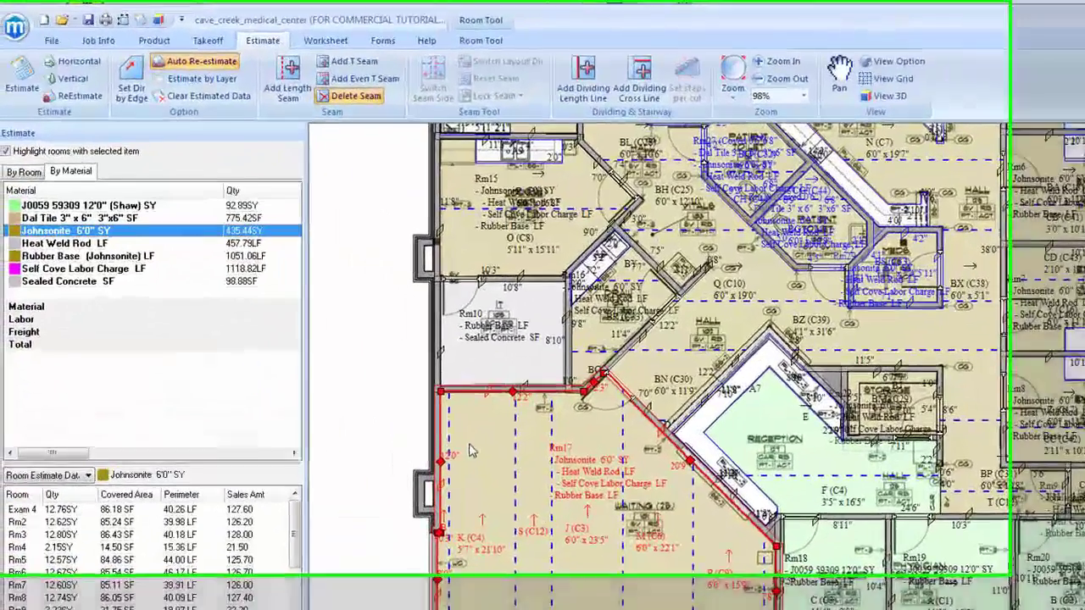
Set the layout direction of the waiting room (Rm17) to 0.00 degrees.
{"action": "right_click", "coordinate": [472, 452]}
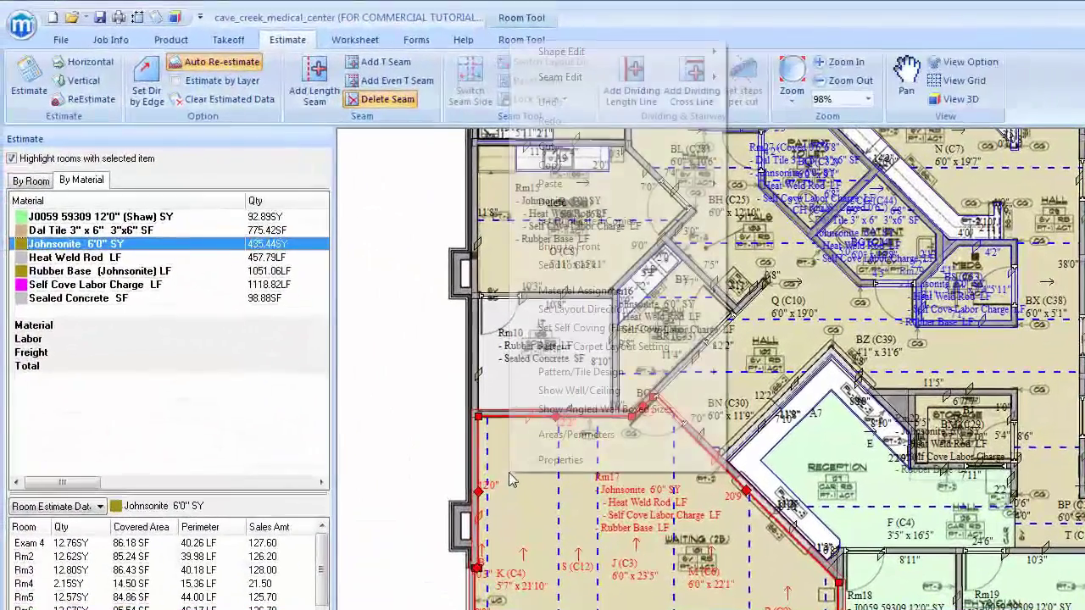
{"action": "mouse_move", "coordinate": [544, 360]}
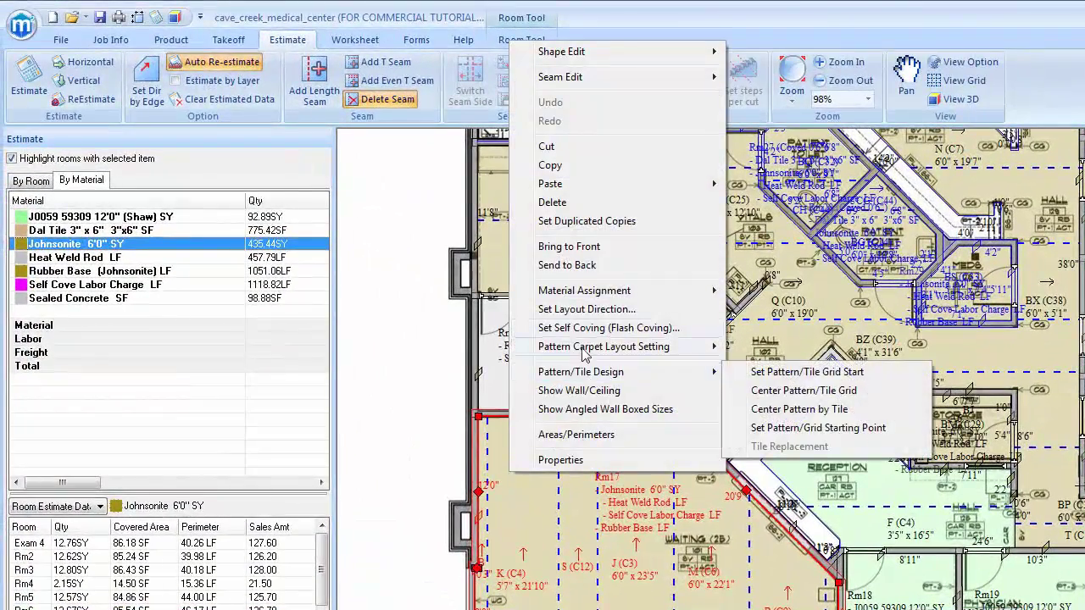
{"action": "left_click", "coordinate": [581, 310]}
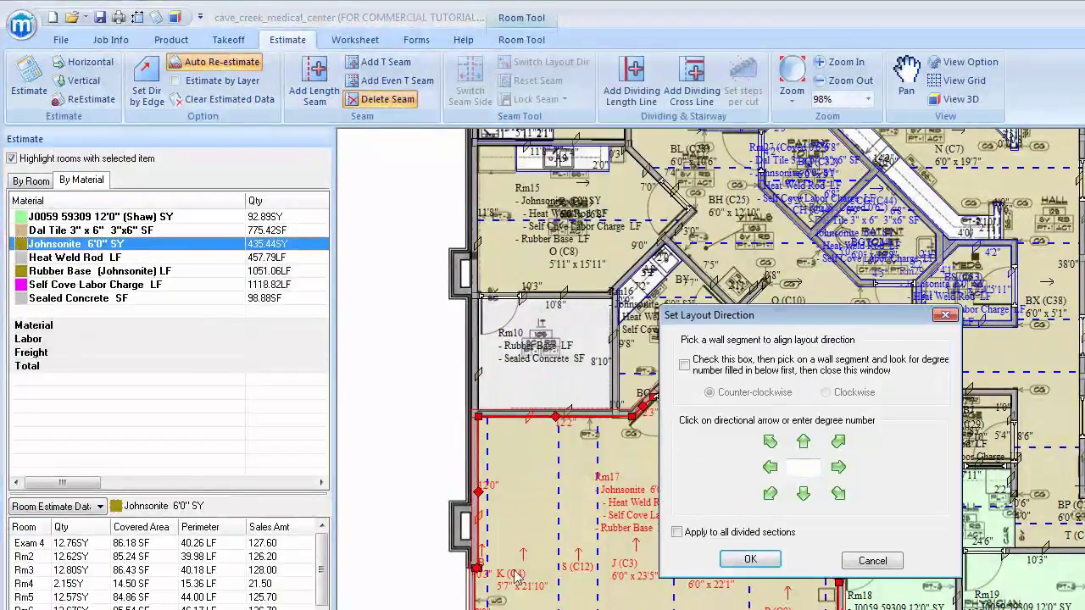
{"action": "left_click", "coordinate": [750, 560]}
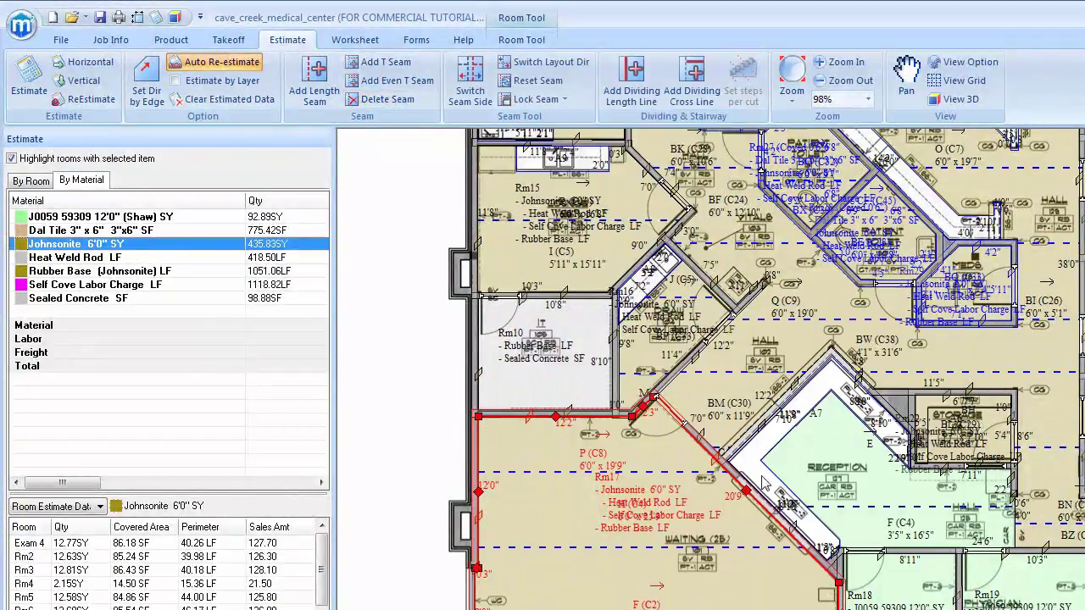
Adjust the horizontal seams in the Draw room (Rm16), moving the upper one higher and nudging the lower one.
{"action": "middle_click_drag", "start_coordinate": [796, 414], "coordinate": [769, 460]}
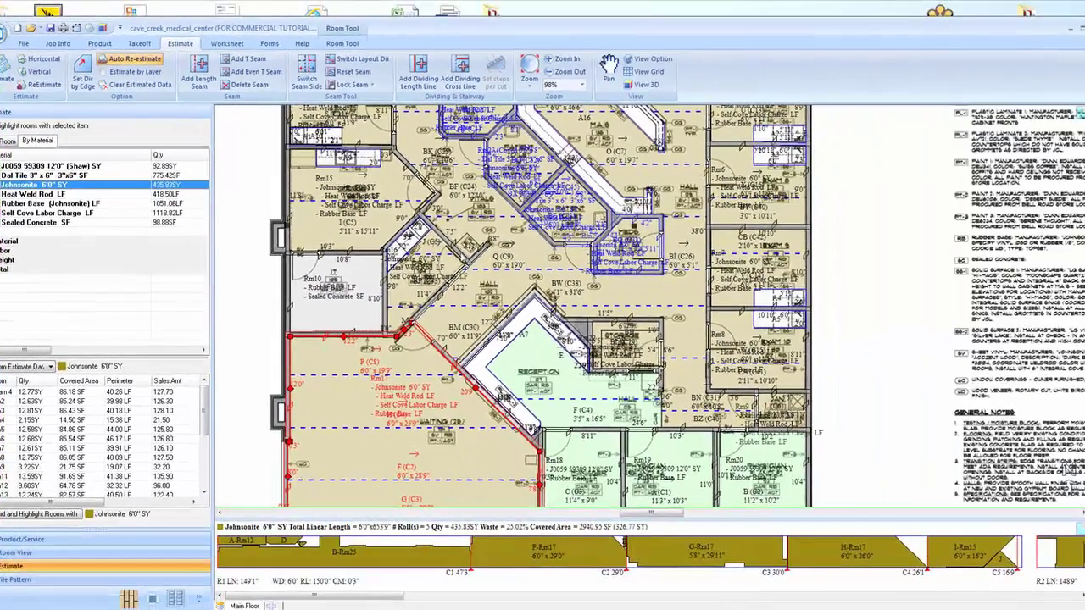
{"action": "scroll", "coordinate": [462, 254], "scroll_direction": "up", "scroll_amount": 3}
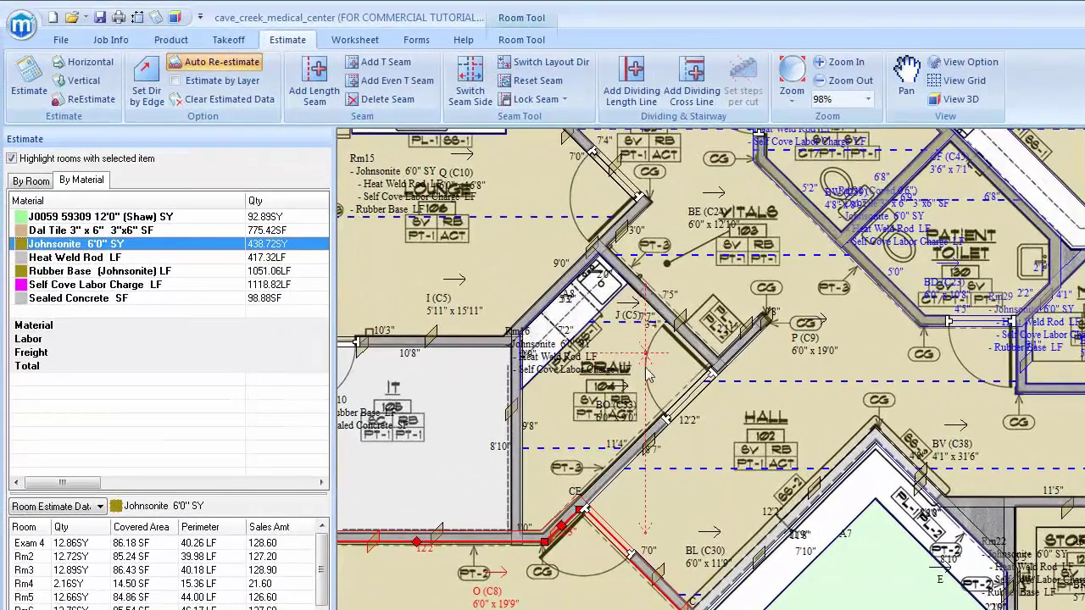
{"action": "left_click", "coordinate": [646, 373]}
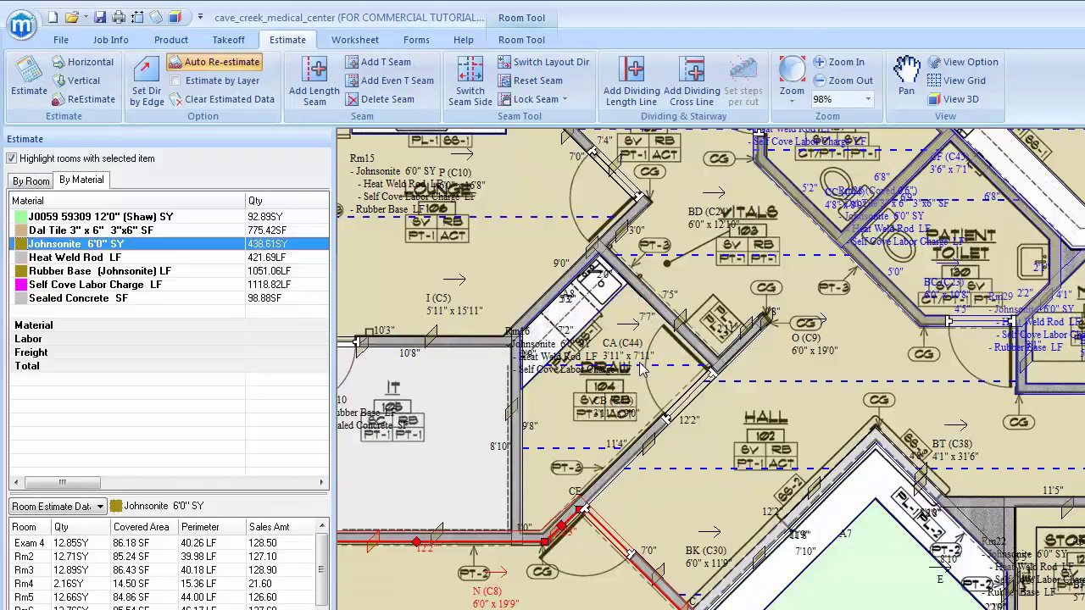
{"action": "left_click_drag", "start_coordinate": [640, 364], "coordinate": [640, 343]}
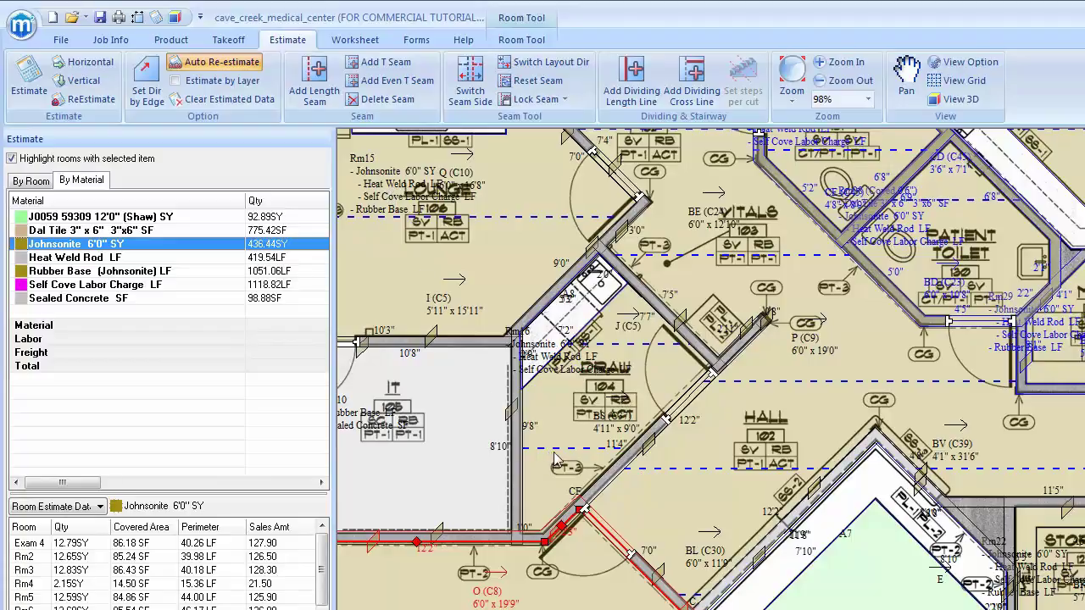
{"action": "left_click_drag", "start_coordinate": [558, 458], "coordinate": [559, 462]}
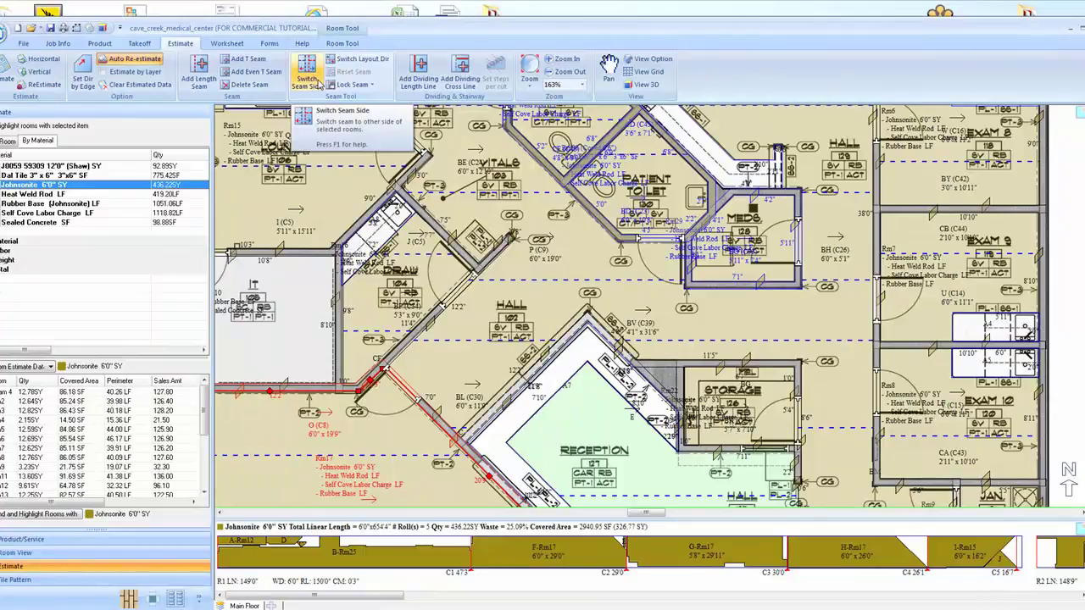
Switch the seam side in the waiting room (Rm17) and apply the same seam-side switch to the Draw room (Rm16).
{"action": "left_click", "coordinate": [319, 86]}
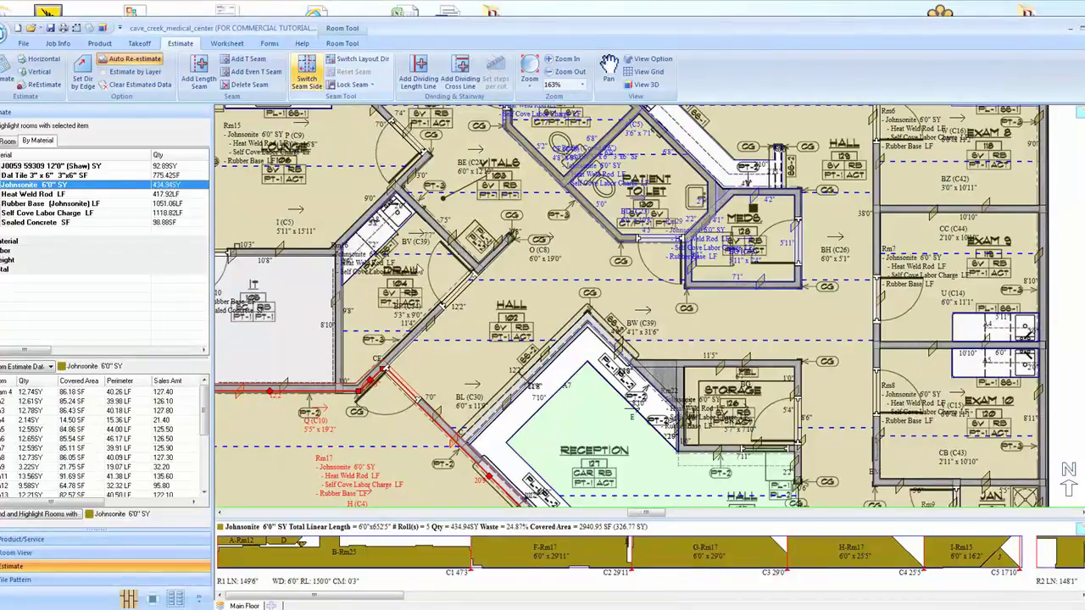
{"action": "left_click", "coordinate": [360, 258]}
{"action": "left_click", "coordinate": [370, 317]}
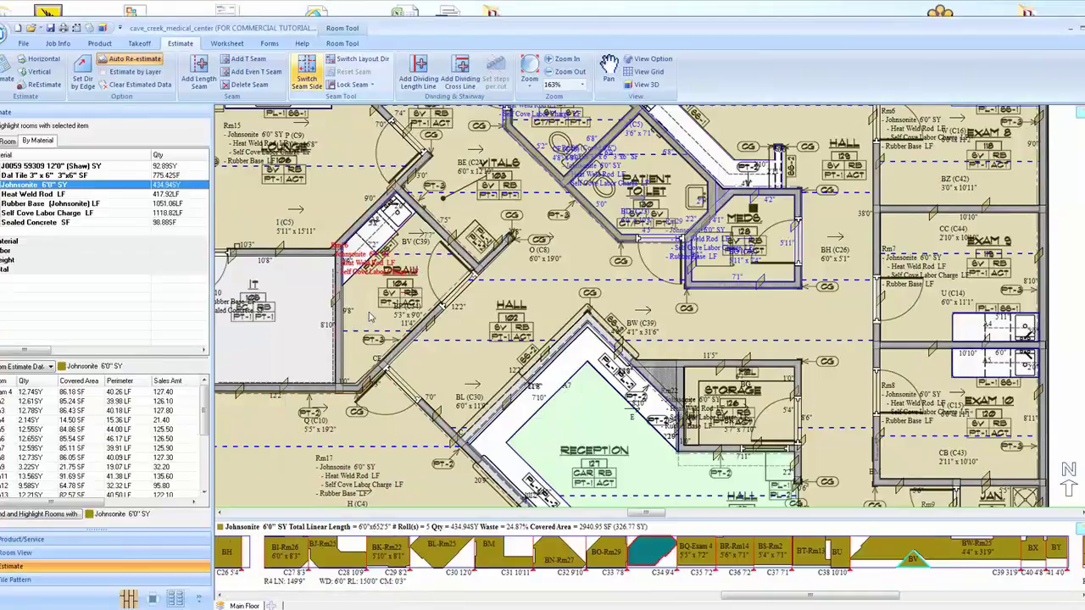
{"action": "left_click", "coordinate": [319, 80]}
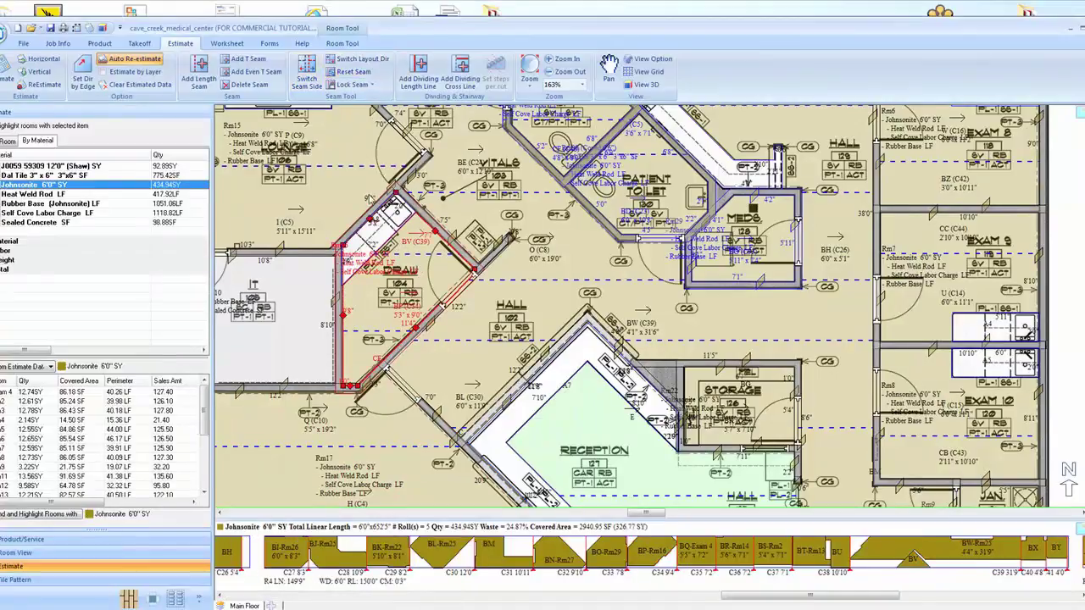
{"action": "right_click", "coordinate": [454, 318]}
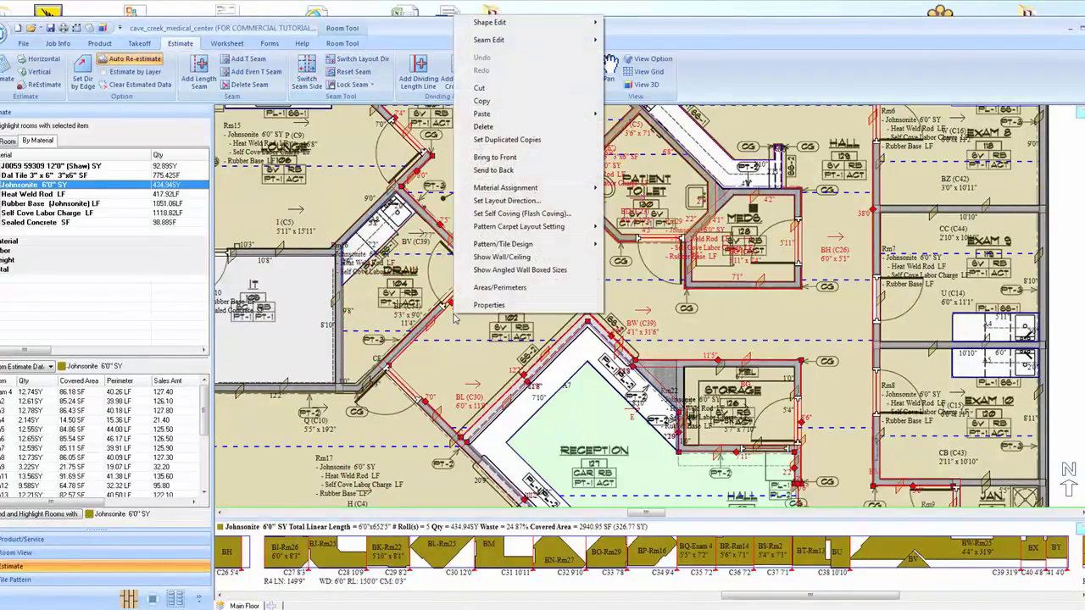
{"action": "left_click", "coordinate": [428, 350]}
Try a T seam near the lower corner of the Draw room (Rm16), and remove it again.
{"action": "scroll", "coordinate": [428, 349], "scroll_direction": "down", "scroll_amount": 2}
{"action": "left_click", "coordinate": [236, 343]}
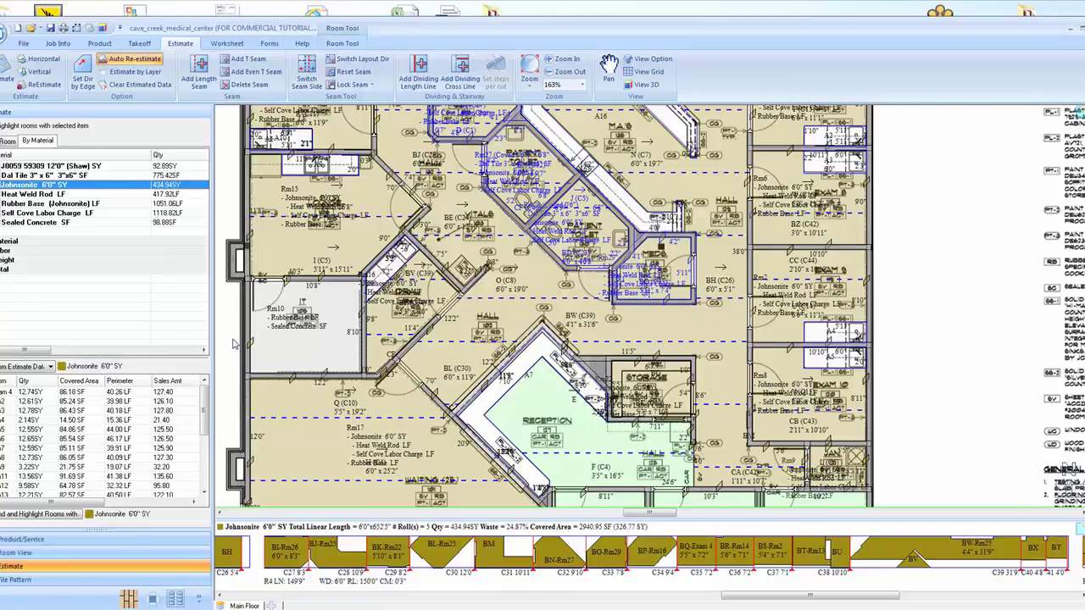
{"action": "left_click", "coordinate": [250, 61]}
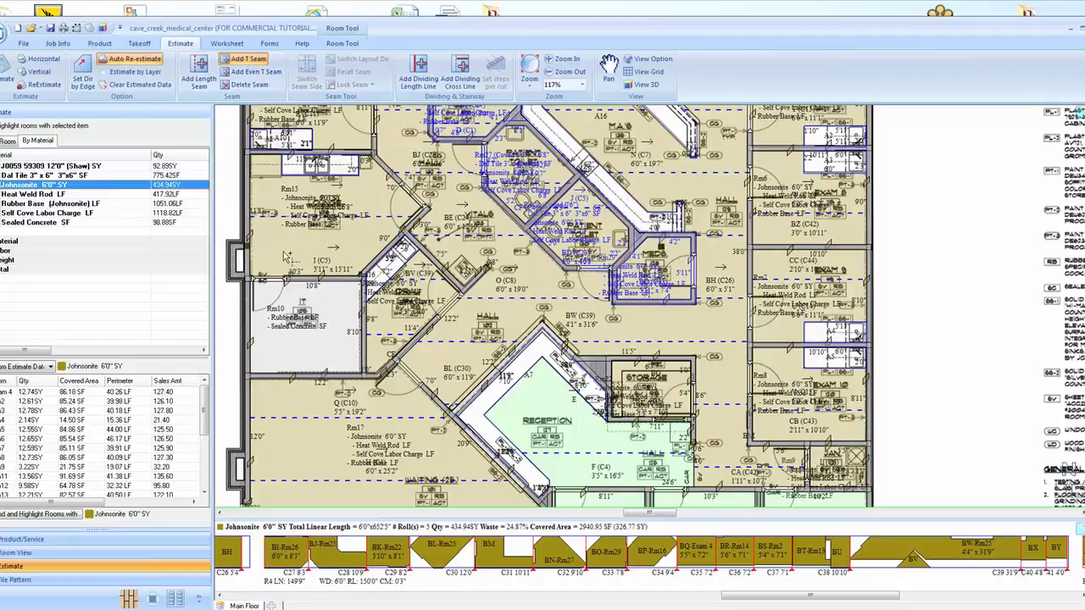
{"action": "left_click", "coordinate": [384, 353]}
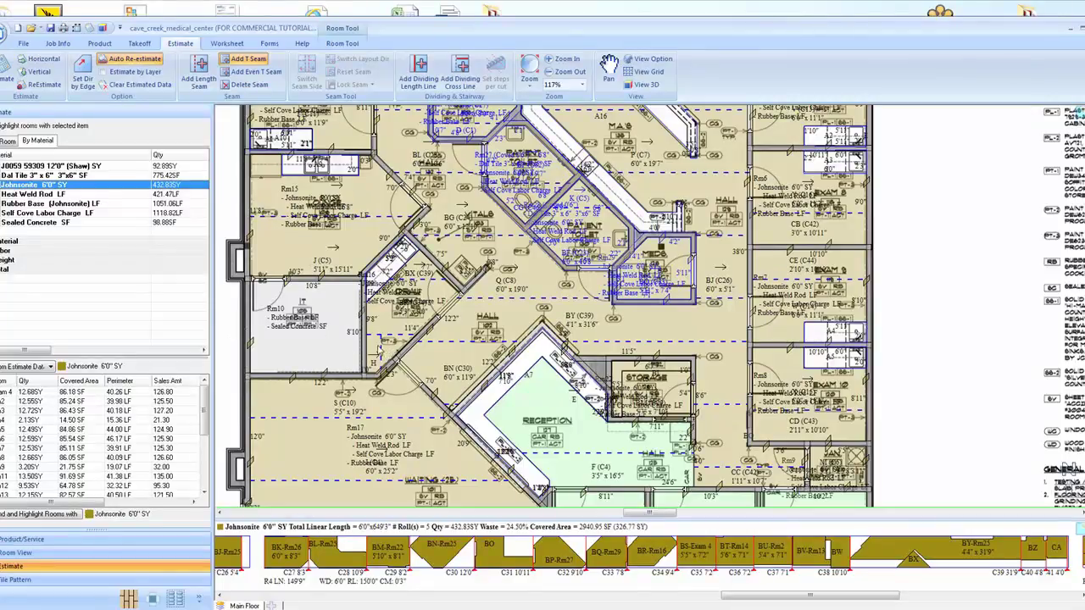
{"action": "left_click_drag", "start_coordinate": [382, 348], "coordinate": [226, 352]}
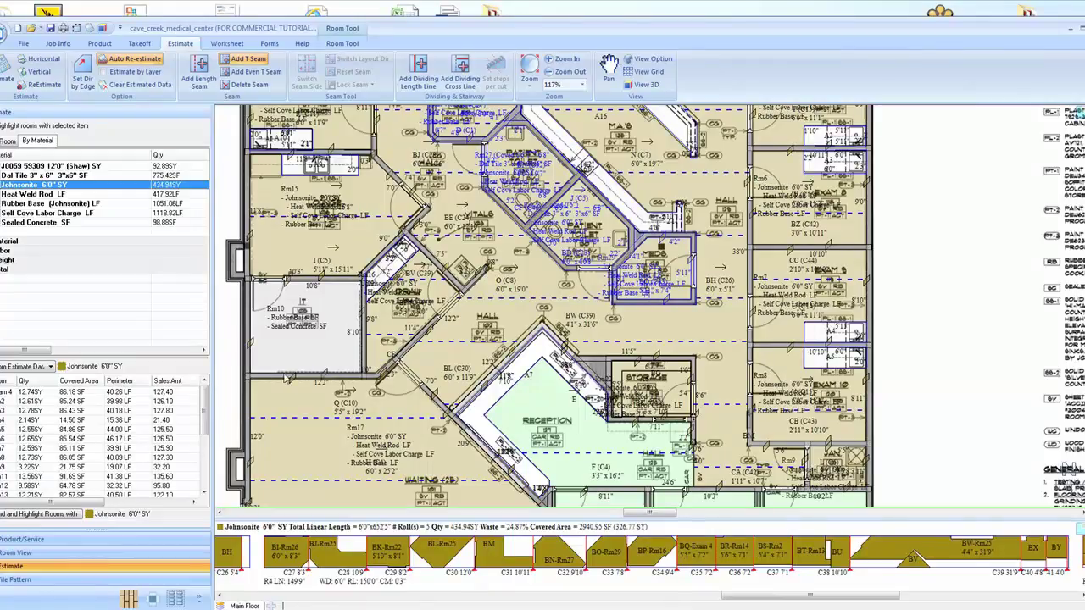
{"action": "key", "text": "Escape"}
Add two T seams to the bottom strip of Exam 10 (Rm8), dividing it into pieces about 3'0", 3'9" and 4'1" long.
{"action": "scroll", "coordinate": [523, 530], "scroll_direction": "up", "scroll_amount": 2}
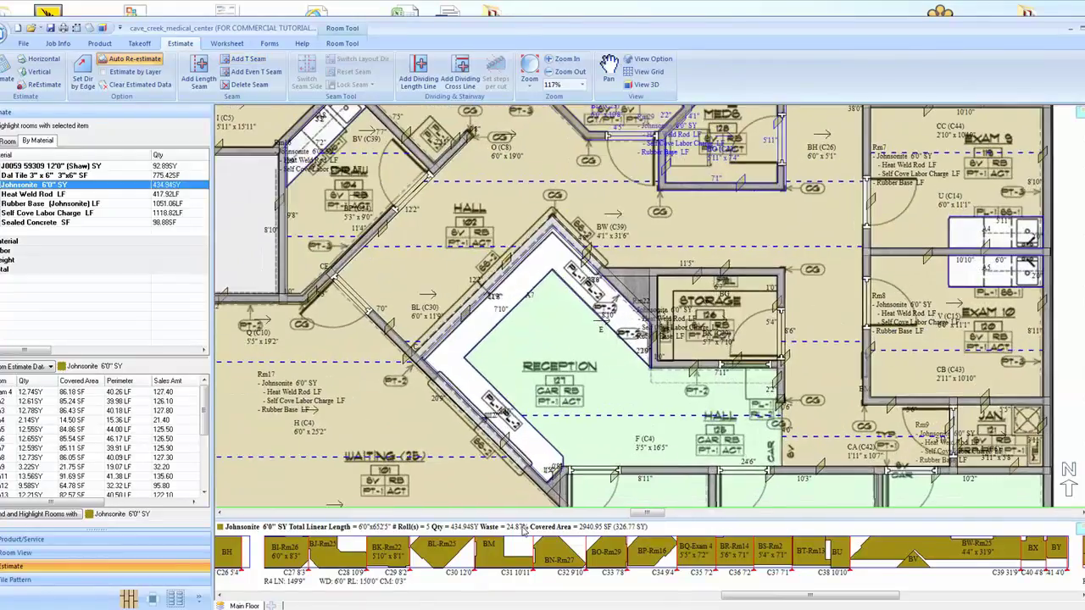
{"action": "scroll", "coordinate": [523, 529], "scroll_direction": "down", "scroll_amount": 1}
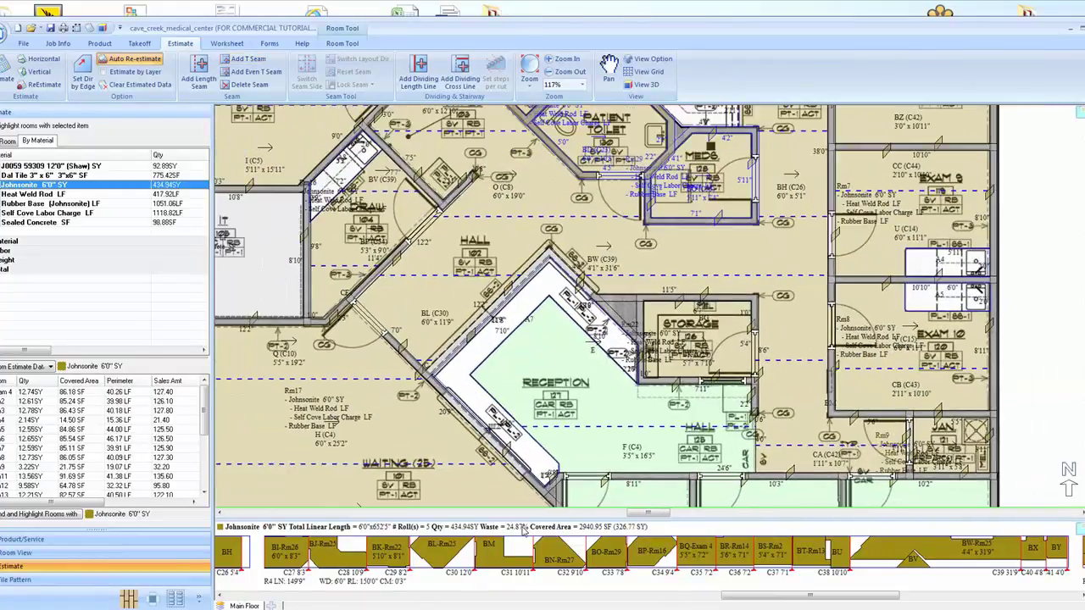
{"action": "scroll", "coordinate": [384, 323], "scroll_direction": "up", "scroll_amount": 1}
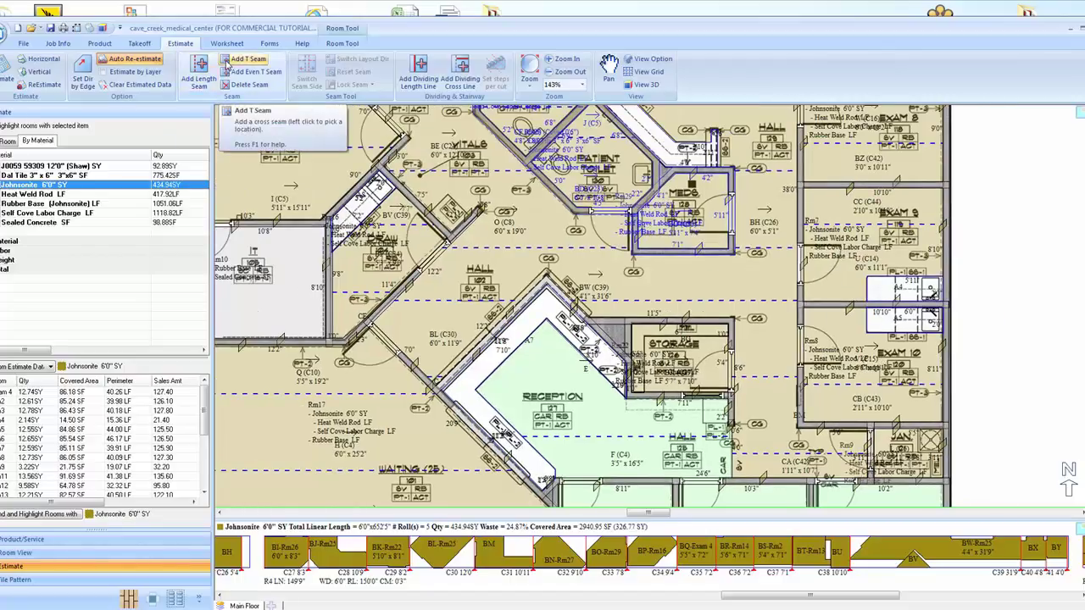
{"action": "left_click", "coordinate": [227, 63]}
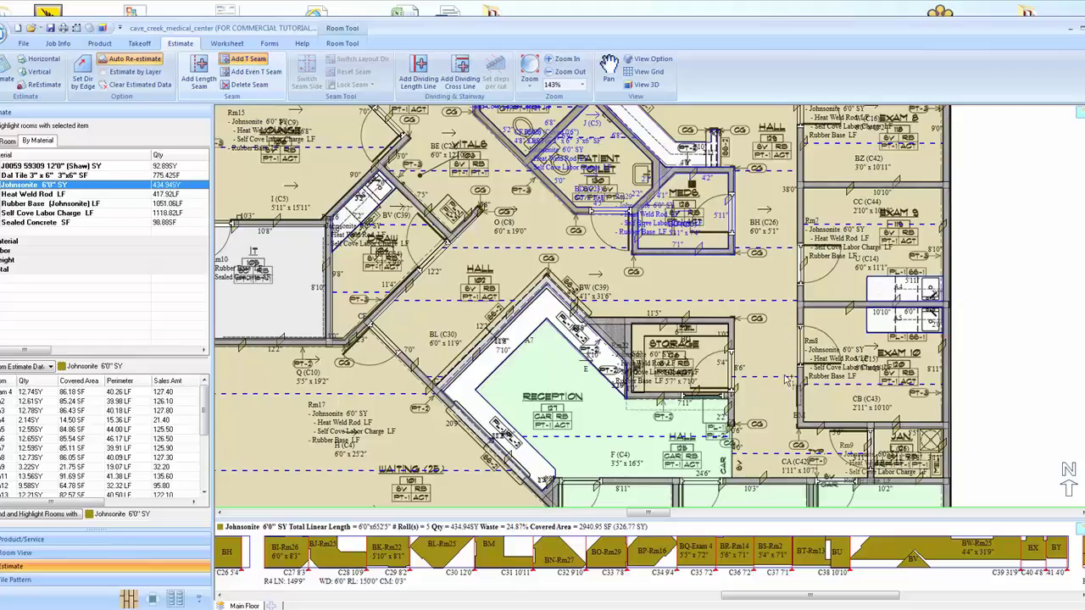
{"action": "left_click", "coordinate": [842, 397]}
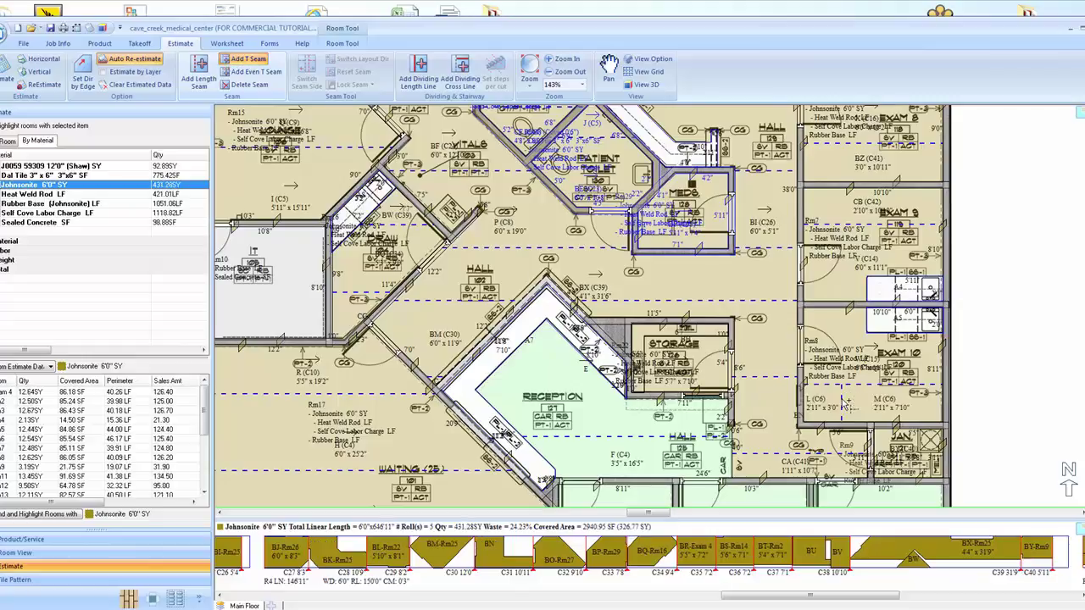
{"action": "left_click", "coordinate": [890, 404]}
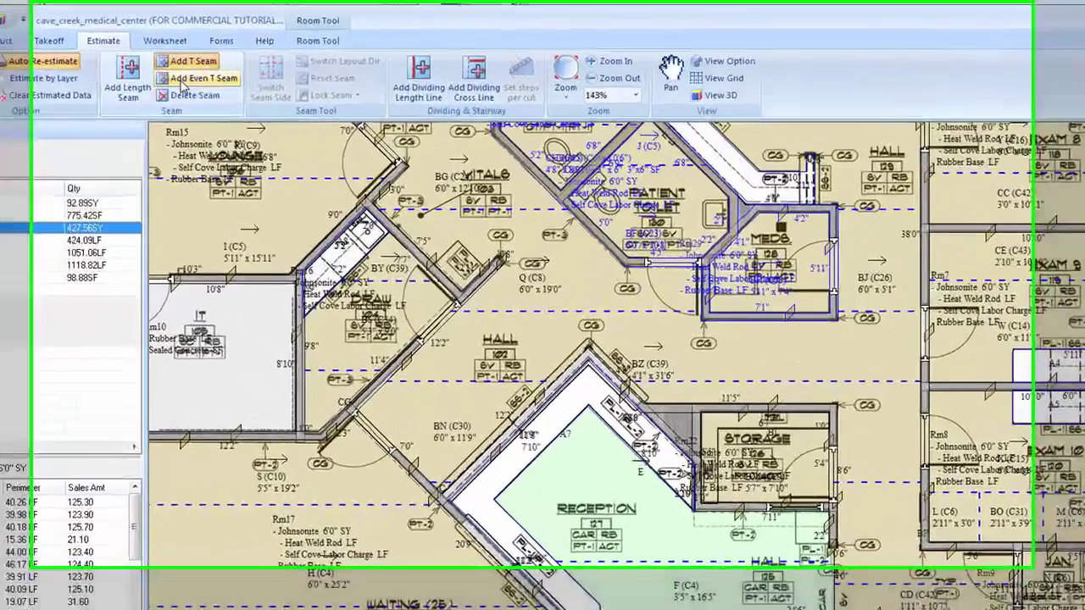
Add two even T seams to the narrow strip of Exam 9 (Rm7), dividing it into three equal pieces.
{"action": "left_click", "coordinate": [183, 79]}
{"action": "left_click", "coordinate": [715, 407]}
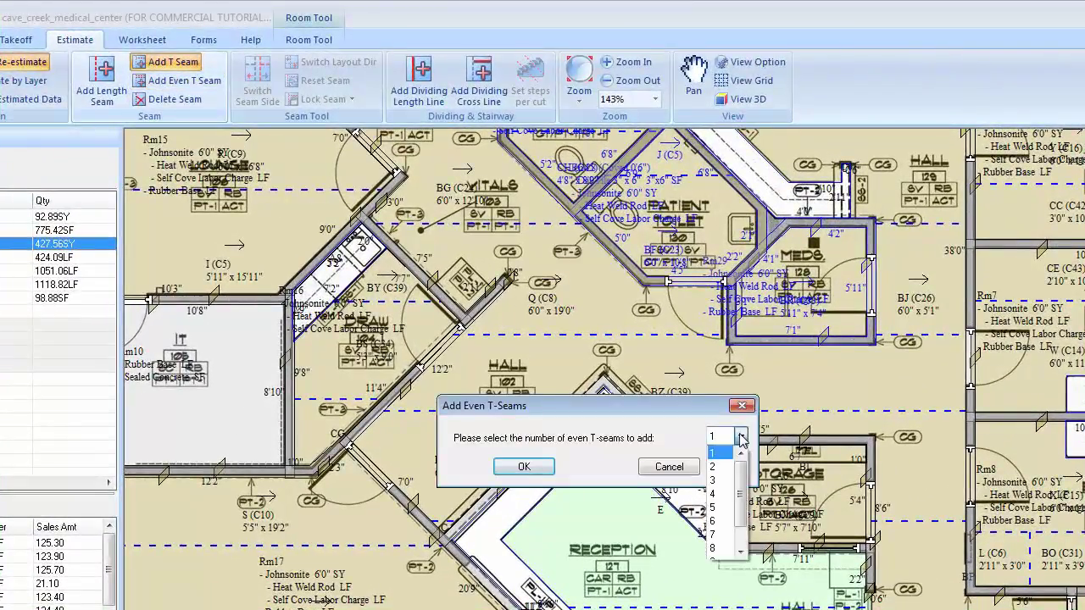
{"action": "left_click", "coordinate": [722, 468]}
{"action": "left_click", "coordinate": [521, 466]}
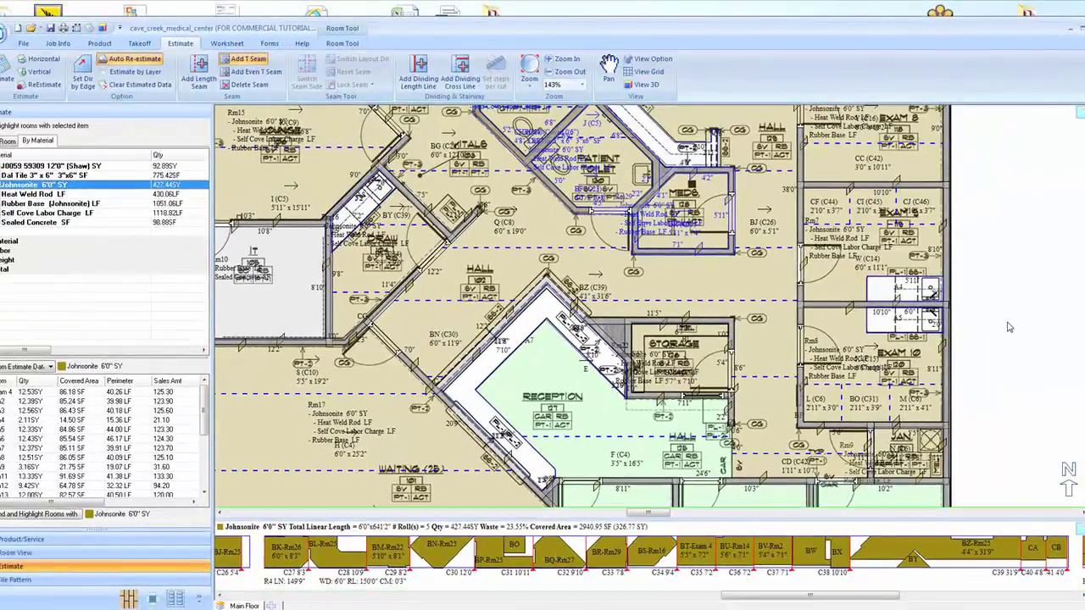
{"action": "scroll", "coordinate": [1009, 327], "scroll_direction": "down", "scroll_amount": 1}
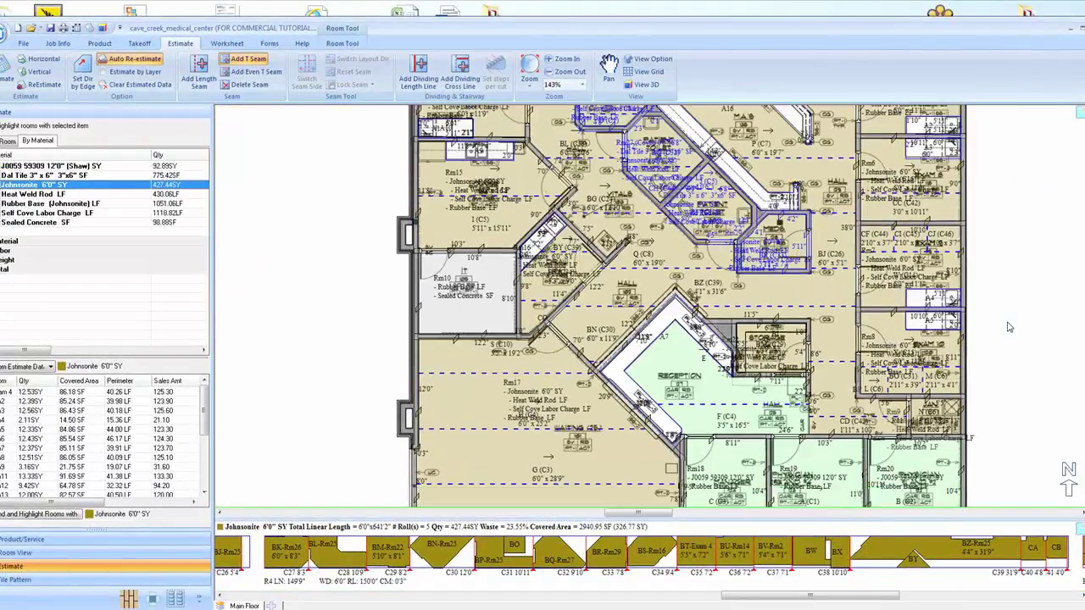
{"action": "scroll", "coordinate": [1009, 327], "scroll_direction": "down", "scroll_amount": 1}
{"action": "left_click_drag", "start_coordinate": [1008, 327], "coordinate": [889, 316]}
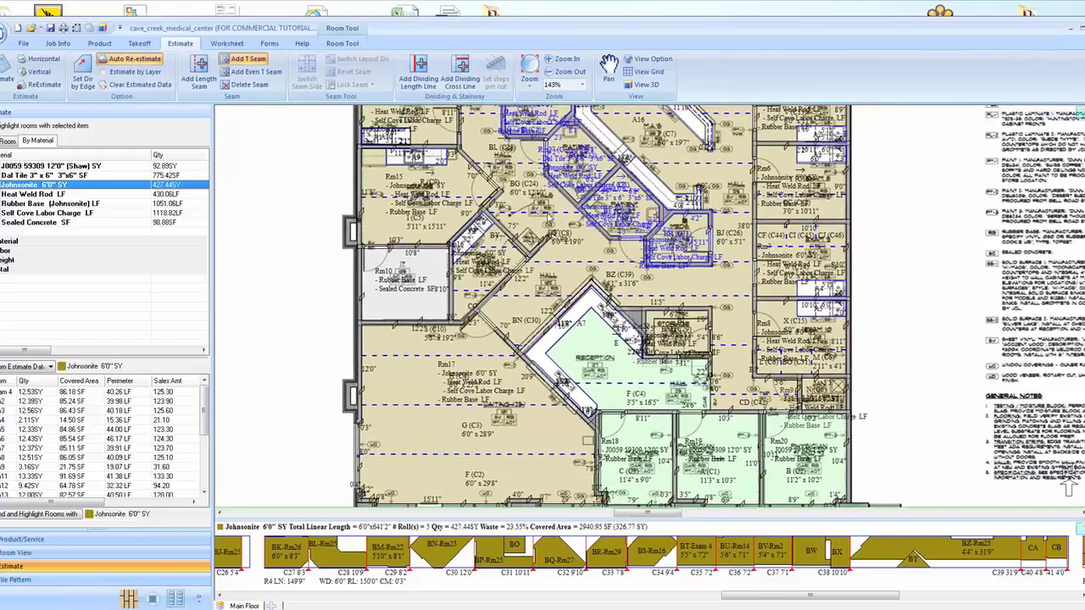
{"action": "key", "text": "Escape"}
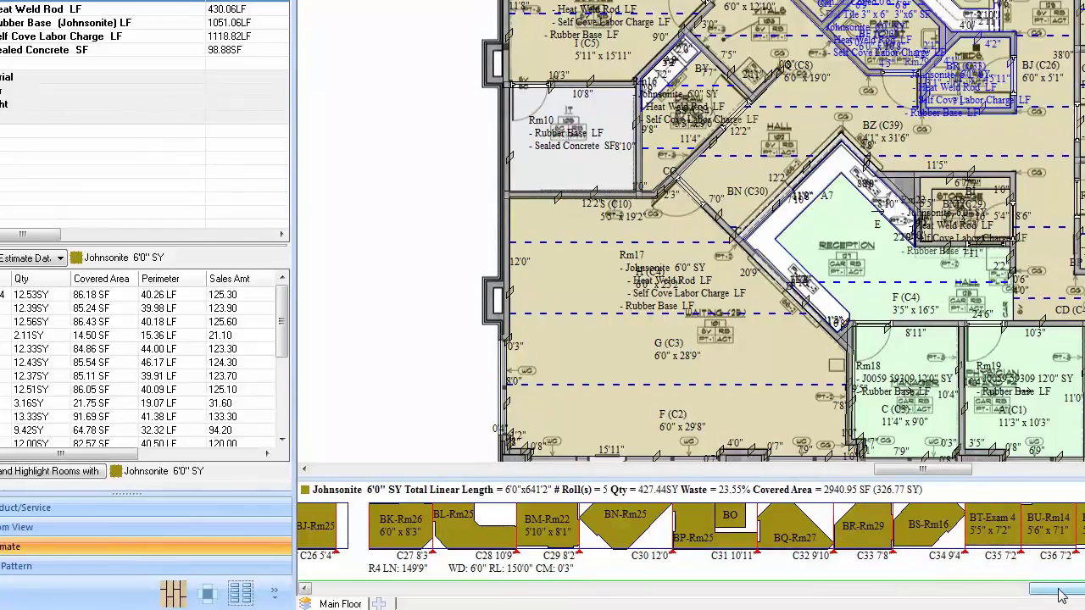
Rearrange the BF-Rm28, BG-Rm25, BH-Rm11 and BI cuts on the Johnsonite roll so they nest closer together.
{"action": "left_click_drag", "start_coordinate": [1061, 596], "coordinate": [911, 596]}
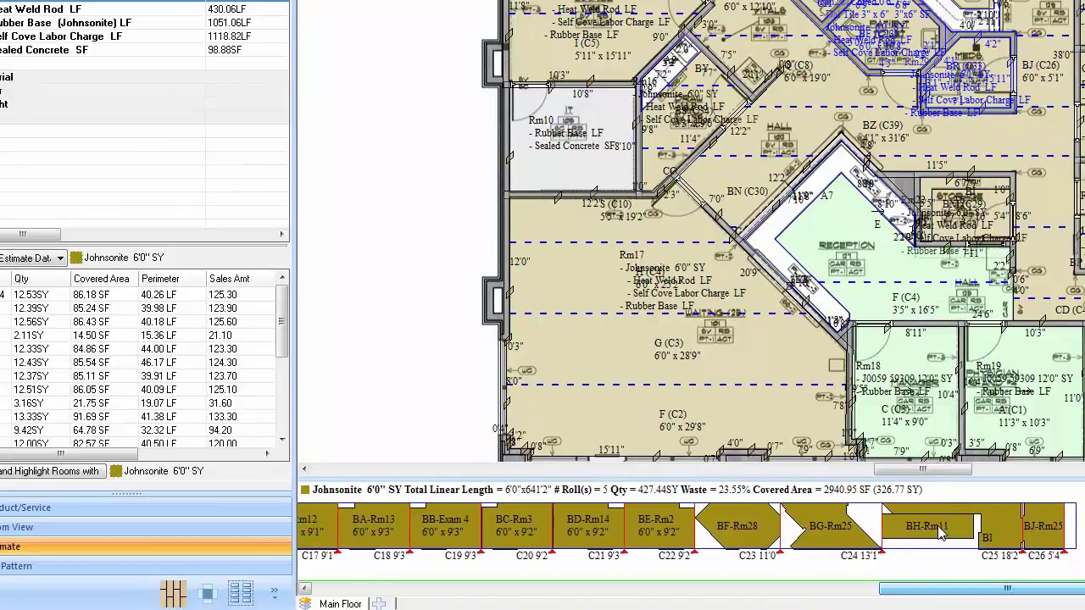
{"action": "left_click_drag", "start_coordinate": [922, 529], "coordinate": [1034, 532]}
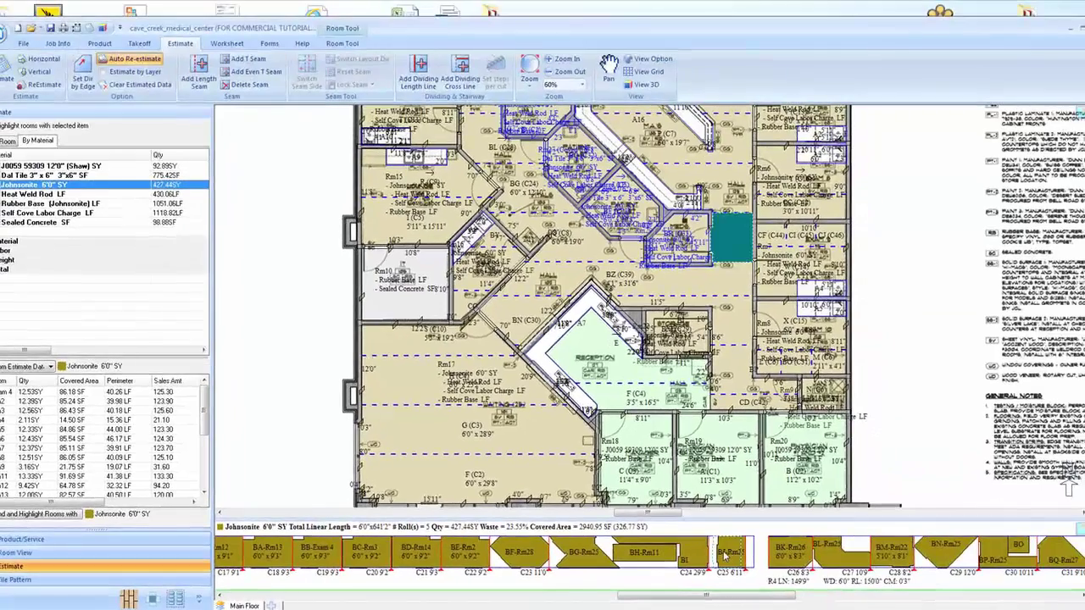
{"action": "mouse_move", "coordinate": [724, 555]}
{"action": "left_mouse_down"}
{"action": "mouse_move", "coordinate": [699, 563]}
{"action": "mouse_move", "coordinate": [710, 543]}
{"action": "left_mouse_up"}
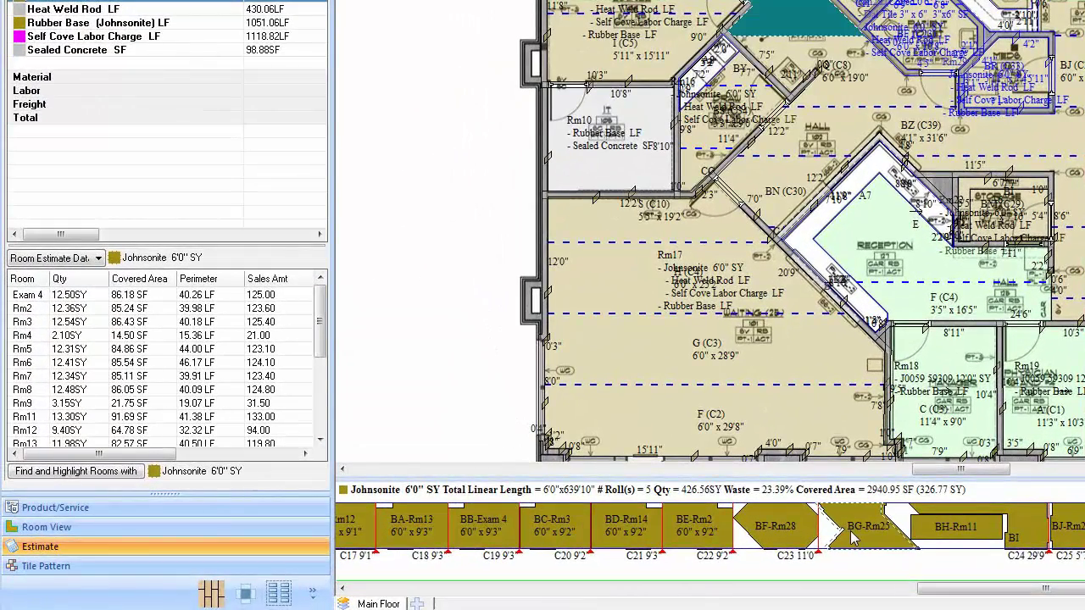
{"action": "left_click_drag", "start_coordinate": [851, 533], "coordinate": [850, 540]}
{"action": "left_click_drag", "start_coordinate": [917, 522], "coordinate": [913, 522]}
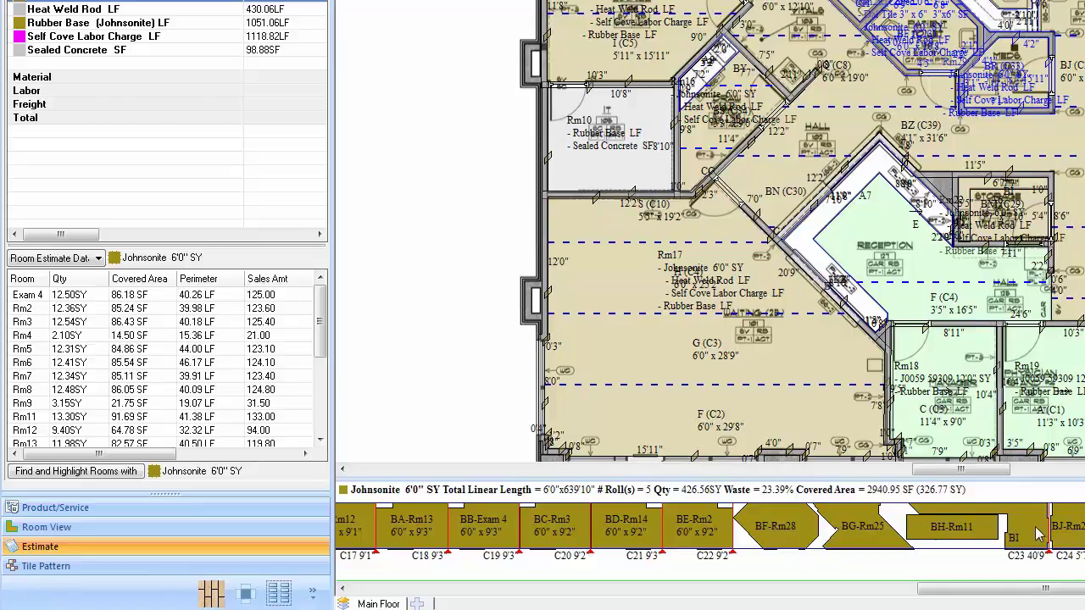
{"action": "left_click_drag", "start_coordinate": [1040, 533], "coordinate": [1029, 530]}
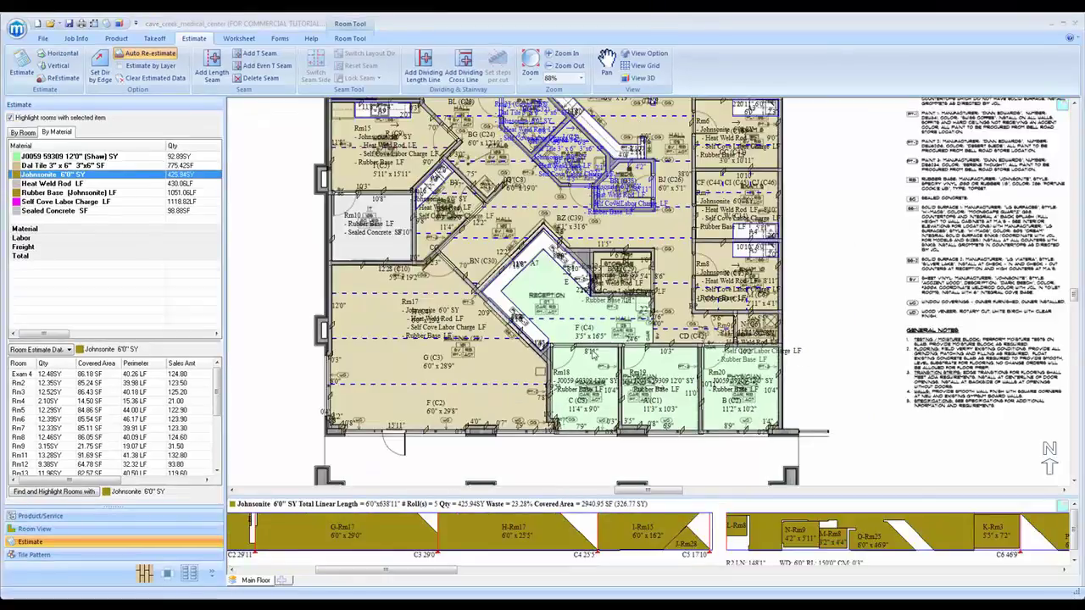
Select all rooms with the same material as the waiting room (Rm17) and lock their seams.
{"action": "left_click", "coordinate": [373, 324]}
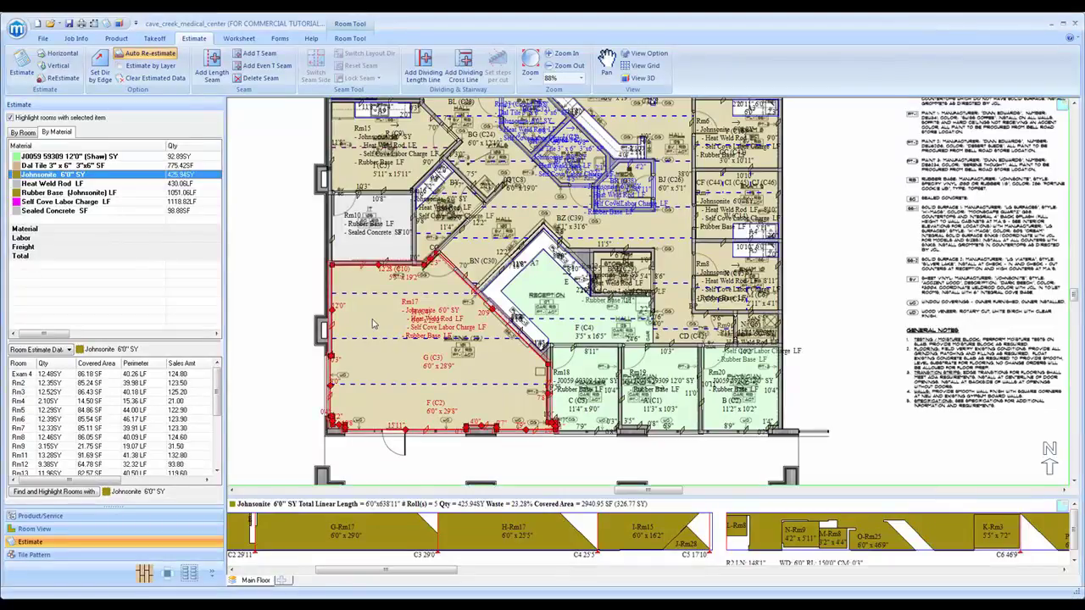
{"action": "right_click", "coordinate": [372, 323]}
{"action": "mouse_move", "coordinate": [465, 200]}
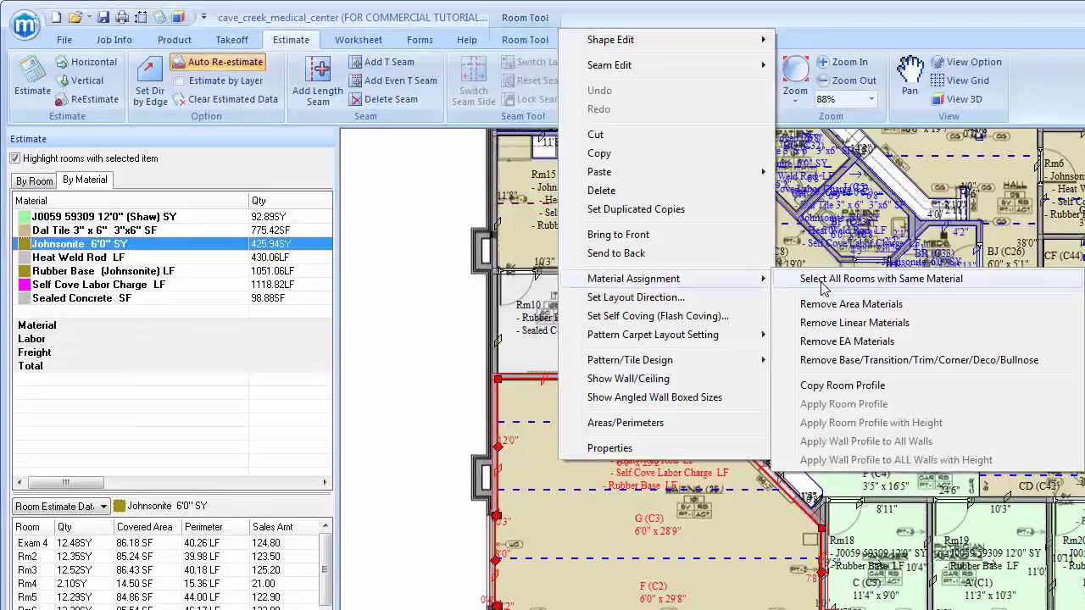
{"action": "left_click", "coordinate": [551, 200]}
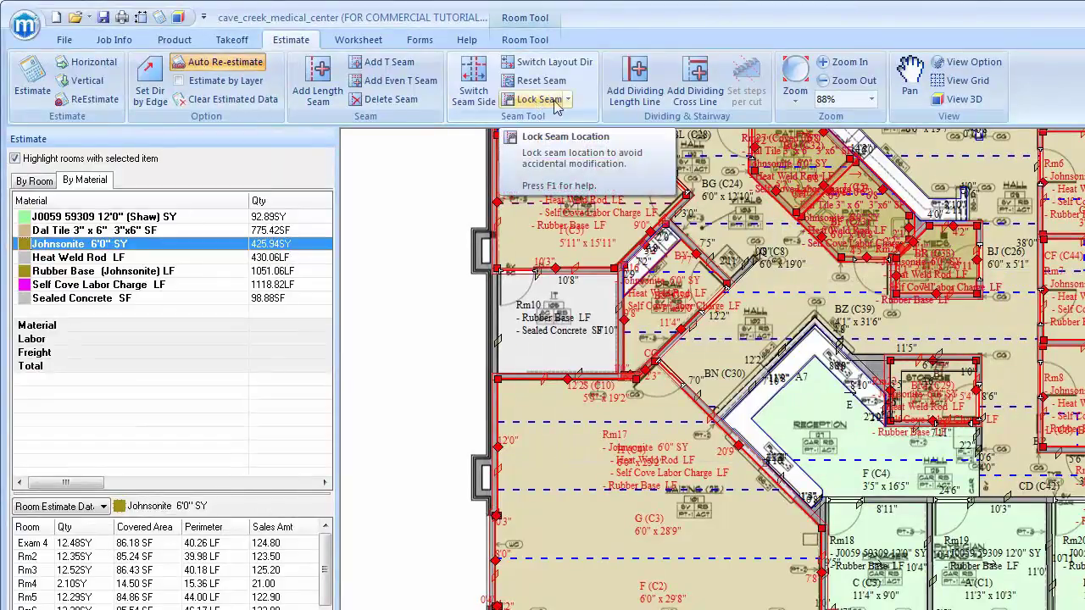
{"action": "left_click", "coordinate": [563, 103]}
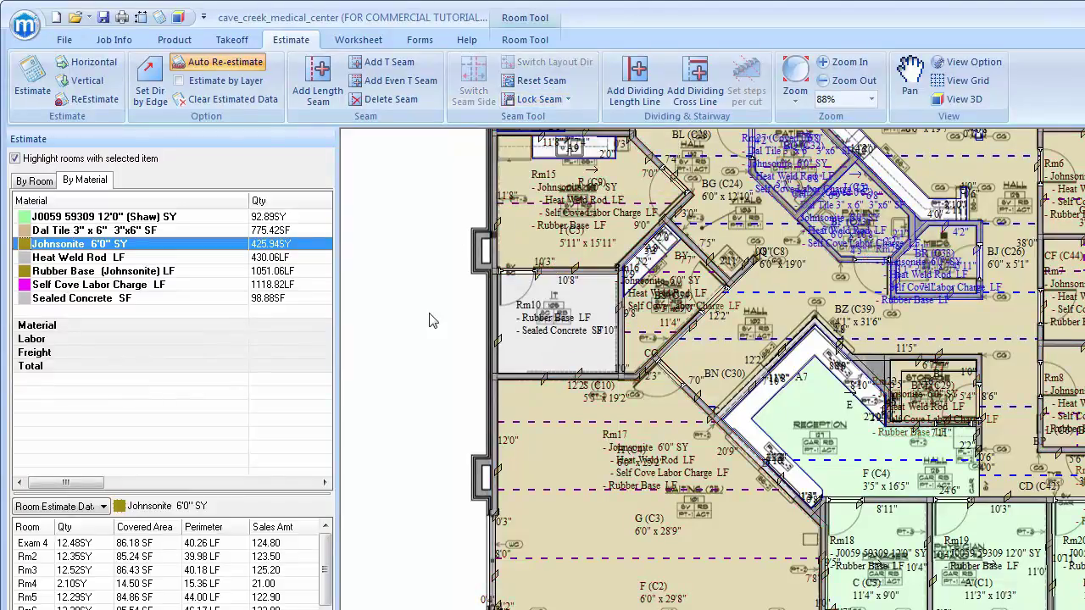
Lock the room locations on the plan and test the lock by selecting and deselecting the waiting room (Rm17).
{"action": "scroll", "coordinate": [624, 574], "scroll_direction": "up", "scroll_amount": 3}
{"action": "scroll", "coordinate": [627, 576], "scroll_direction": "up", "scroll_amount": 1}
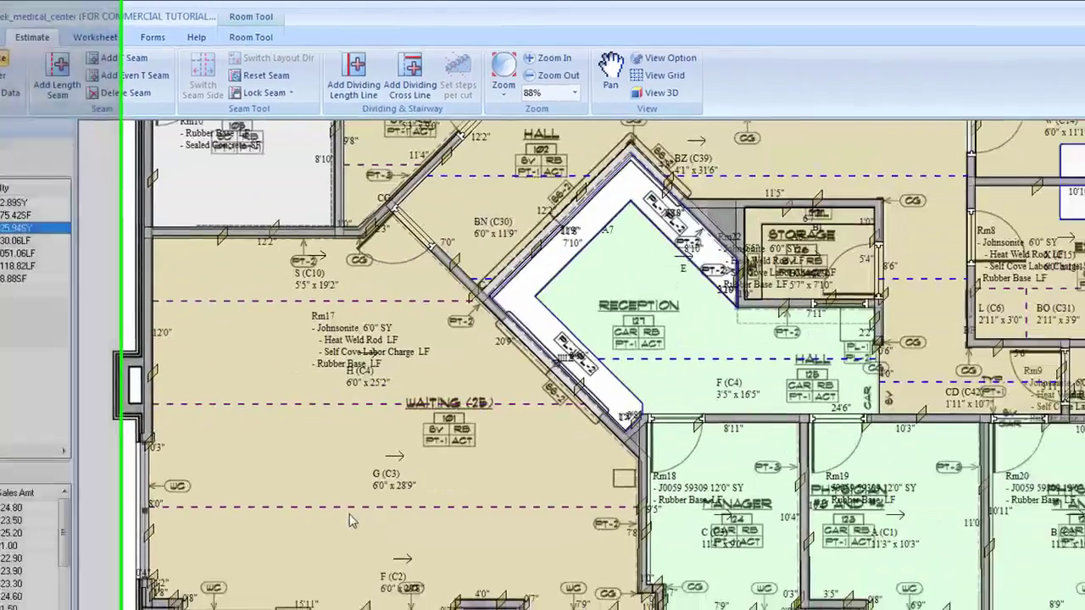
{"action": "scroll", "coordinate": [928, 280], "scroll_direction": "up", "scroll_amount": 3}
{"action": "scroll", "coordinate": [924, 280], "scroll_direction": "down", "scroll_amount": 4}
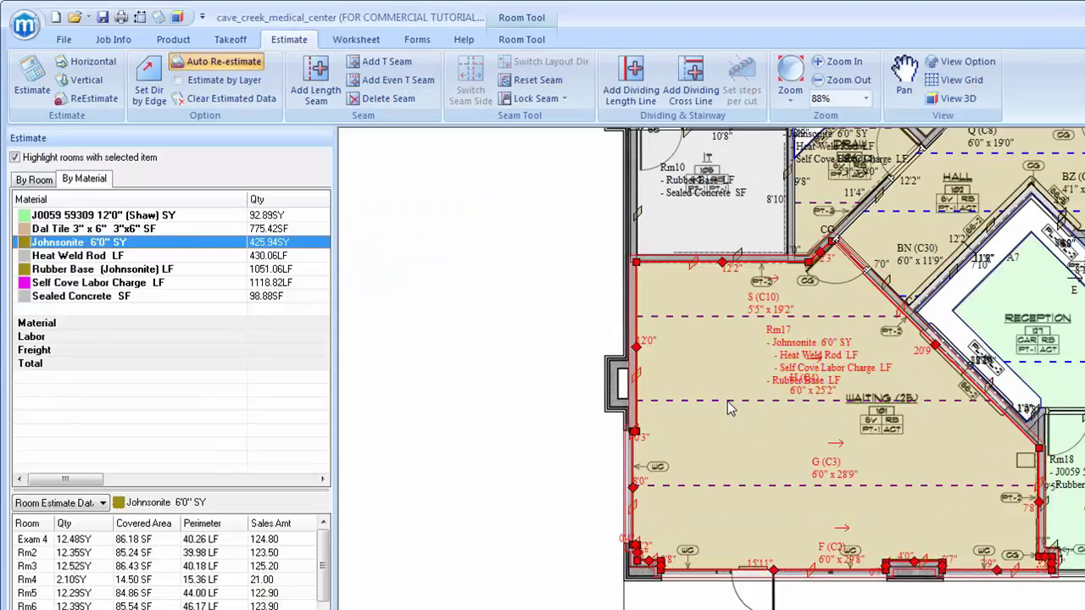
{"action": "left_click", "coordinate": [528, 430]}
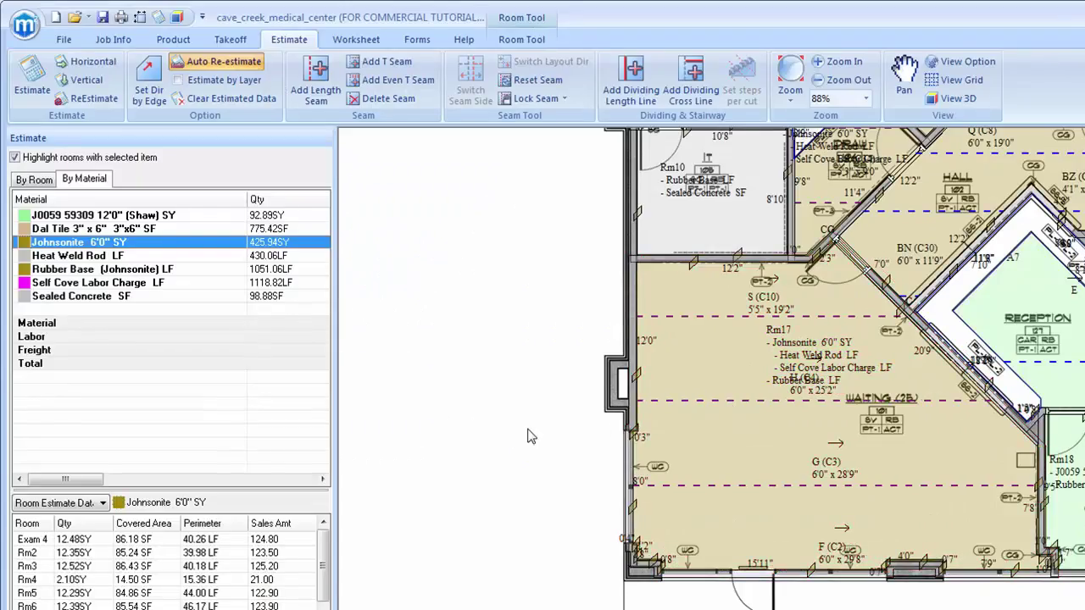
{"action": "right_click", "coordinate": [472, 342]}
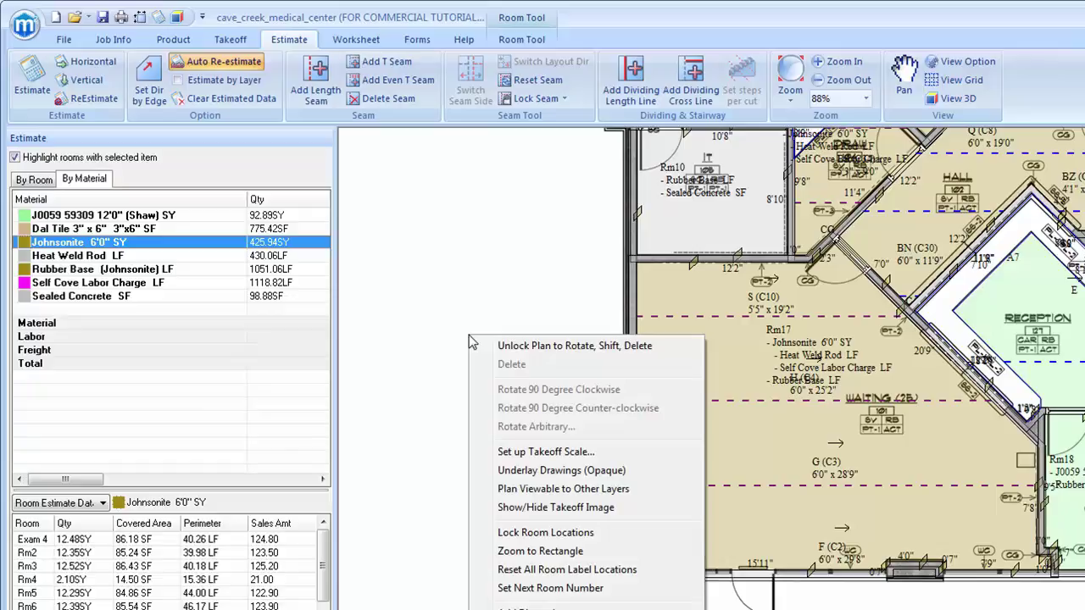
{"action": "left_click", "coordinate": [543, 534]}
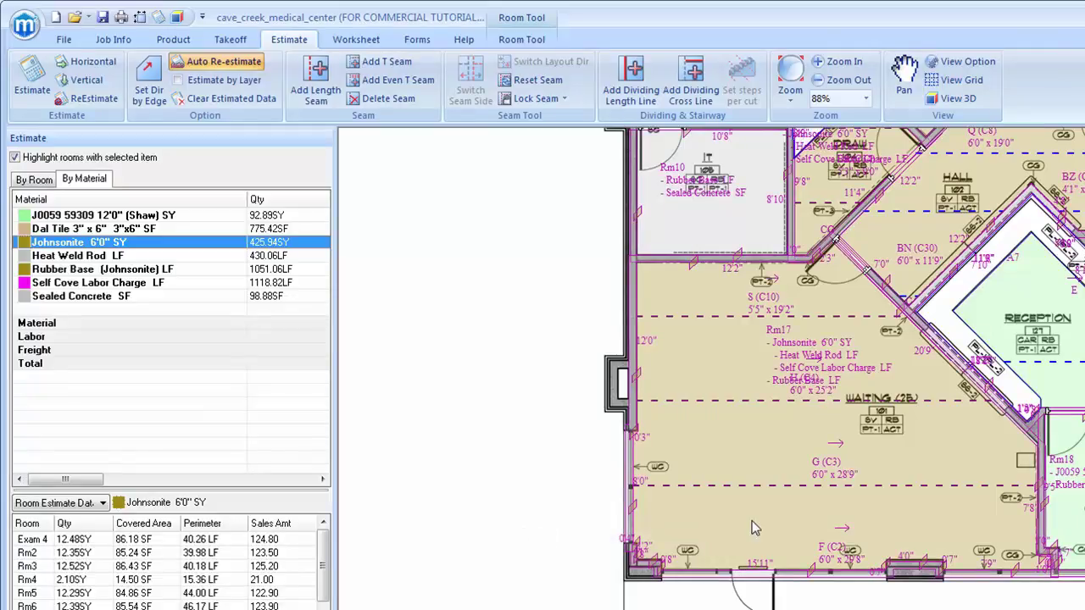
{"action": "left_click", "coordinate": [755, 527]}
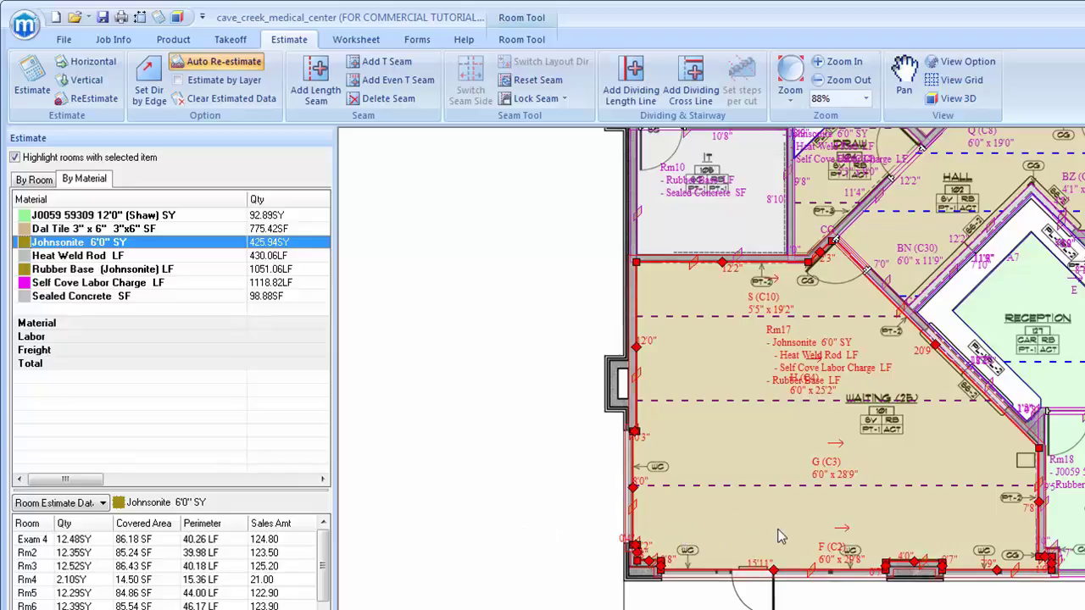
{"action": "left_click", "coordinate": [504, 492]}
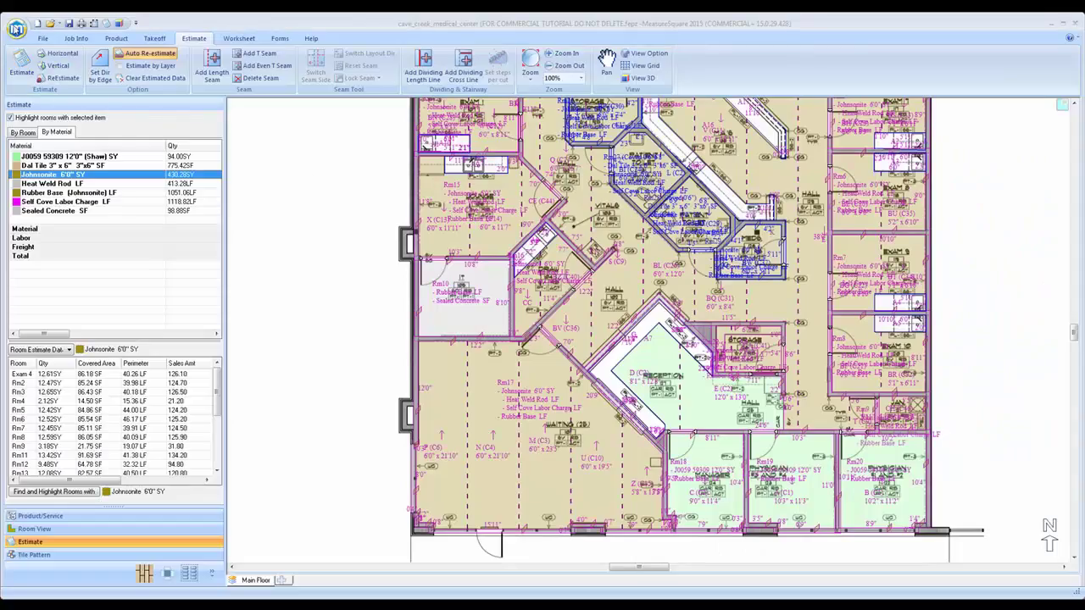
Open the system settings and bring up the Material Layout options.
{"action": "left_click", "coordinate": [24, 25]}
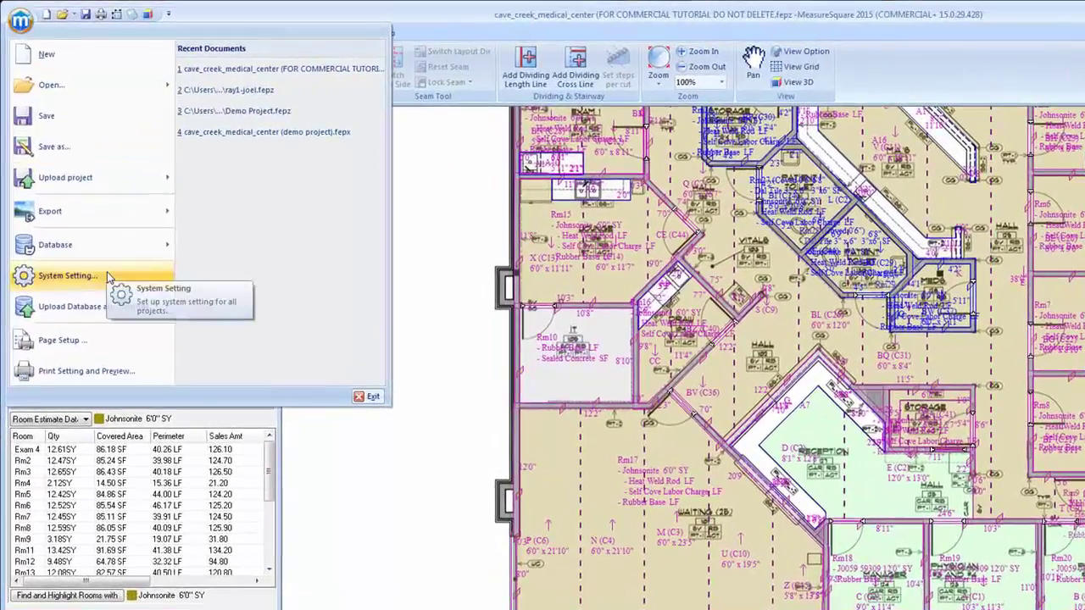
{"action": "left_click", "coordinate": [85, 237]}
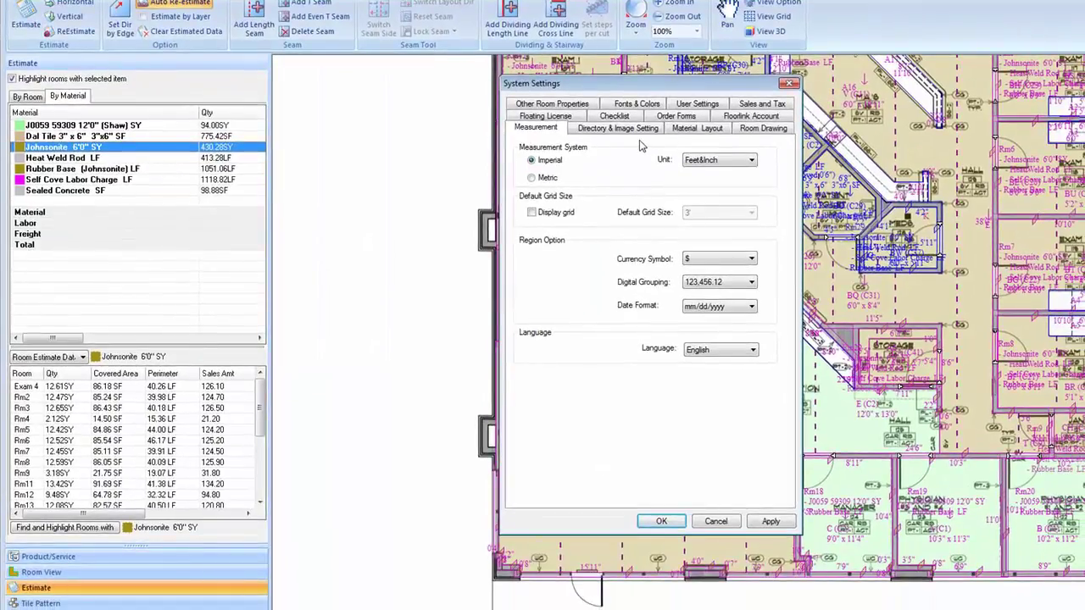
{"action": "left_click", "coordinate": [678, 129]}
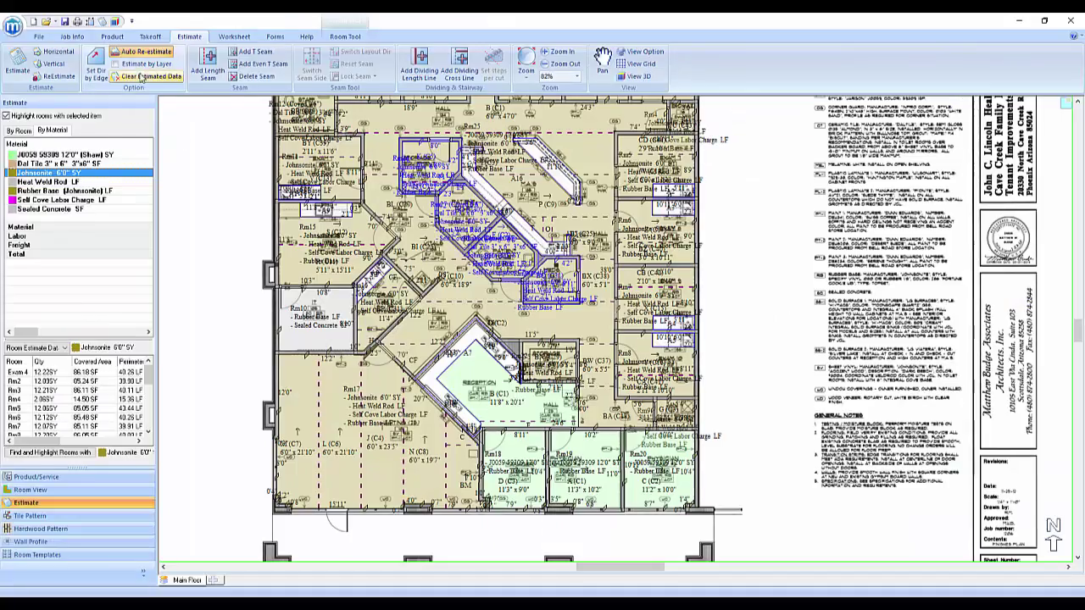
Turn on estimation by layers and estimate all checked materials on the main floor.
{"action": "left_click", "coordinate": [142, 66]}
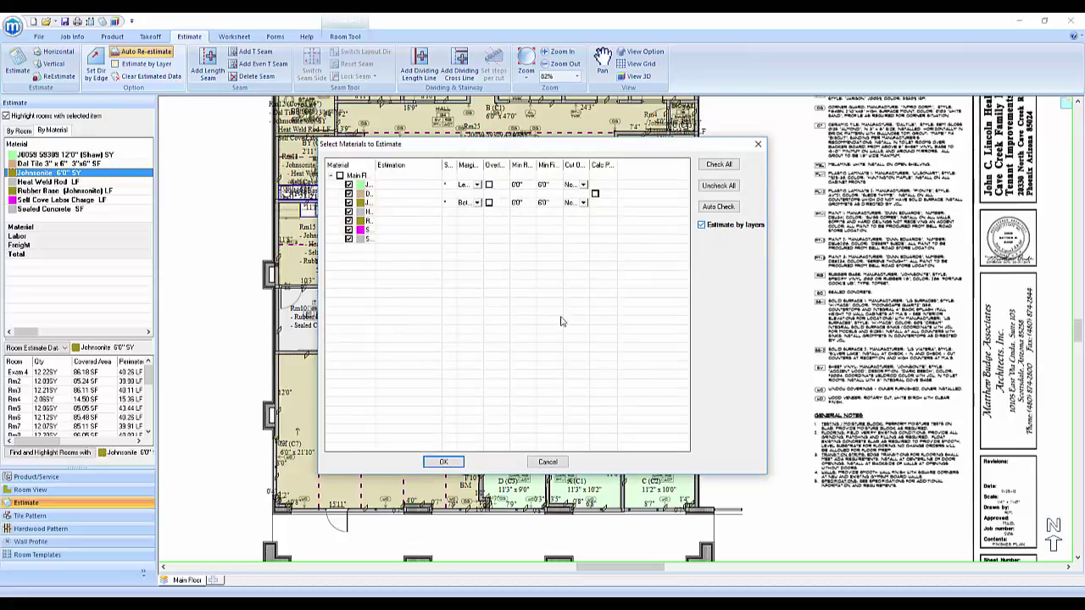
{"action": "left_click", "coordinate": [444, 461]}
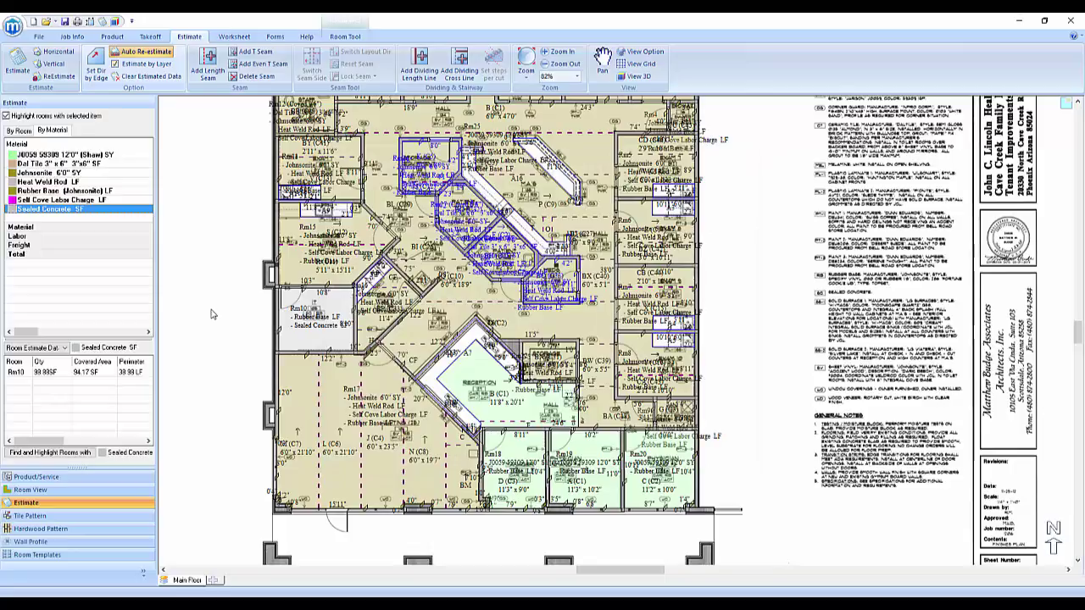